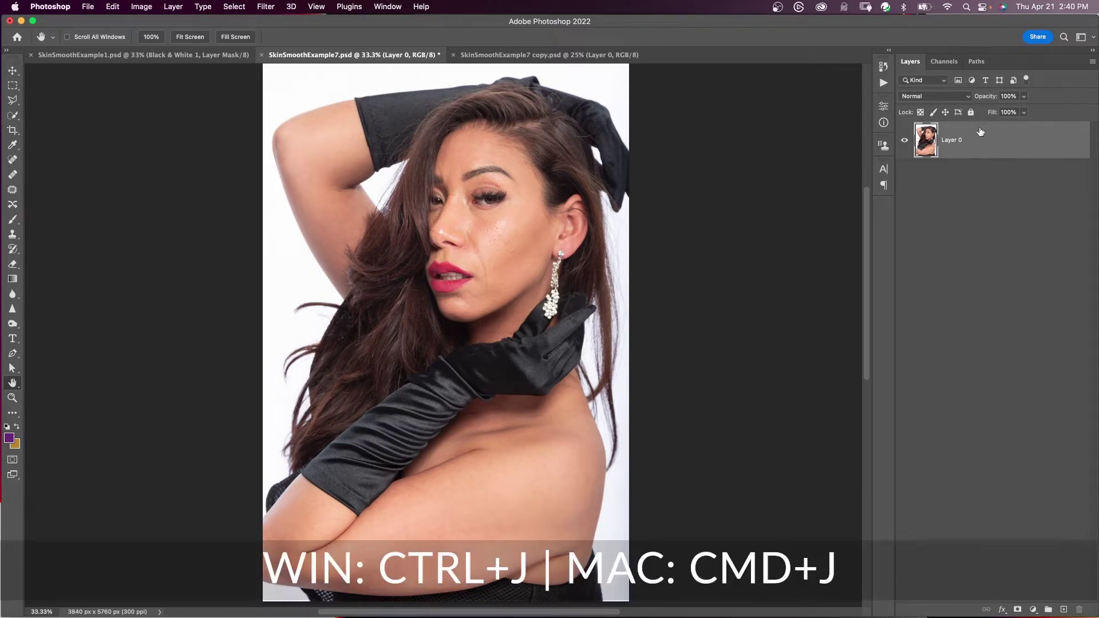
Duplicate the portrait layer and enable the Skin Smoothing neural filter on the copy
{"action": "key", "text": "super+j"}
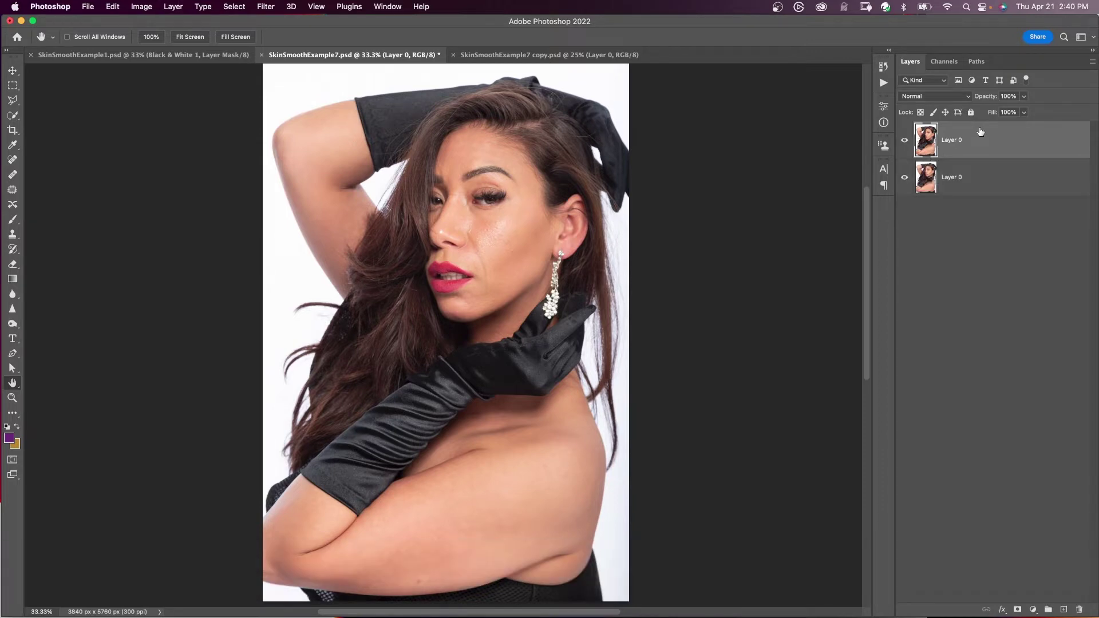
{"action": "left_click", "coordinate": [265, 7]}
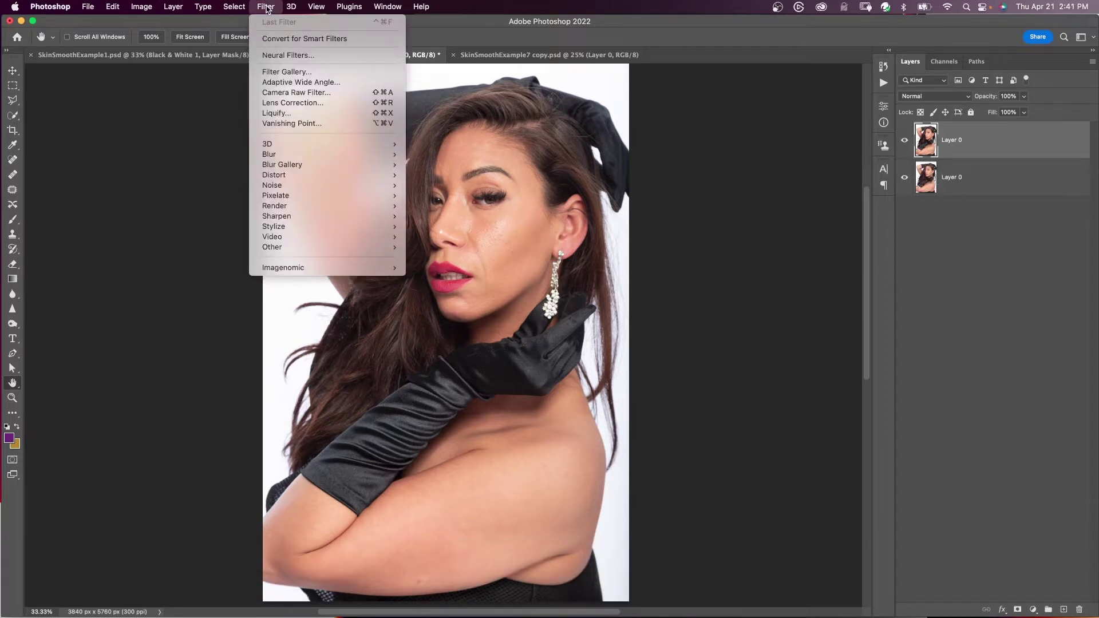
{"action": "left_click", "coordinate": [277, 56]}
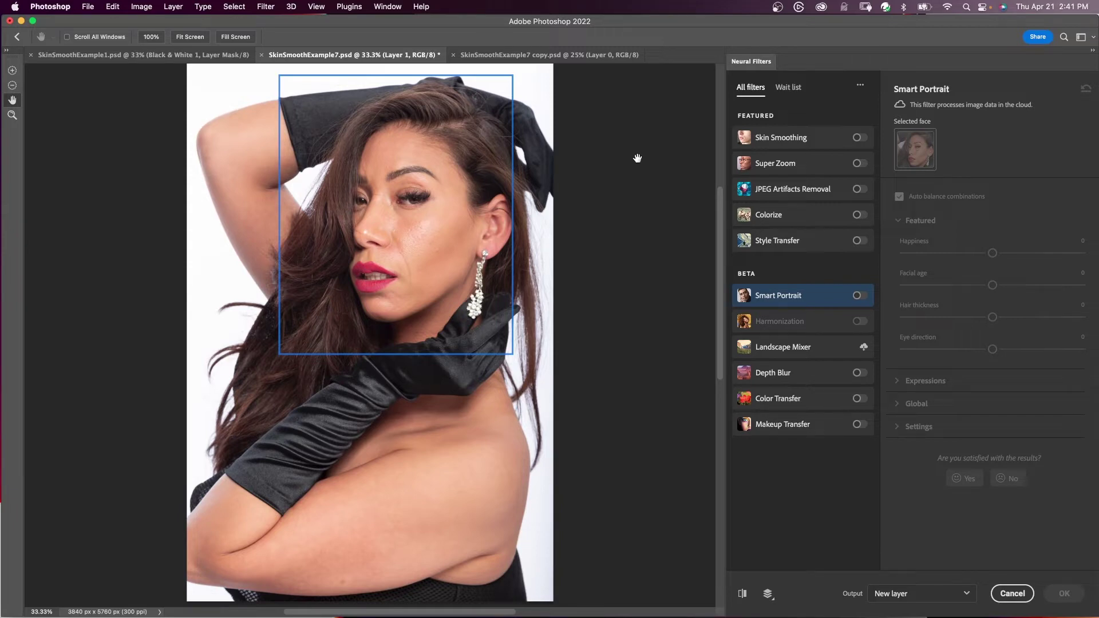
{"action": "left_click", "coordinate": [821, 140]}
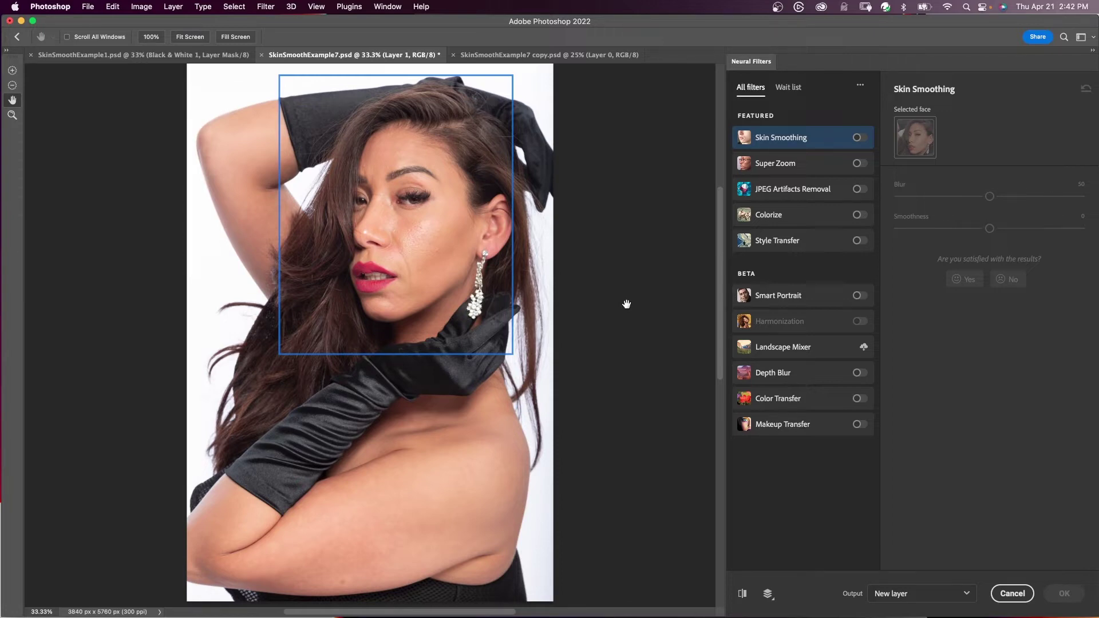
{"action": "mouse_move", "coordinate": [819, 140]}
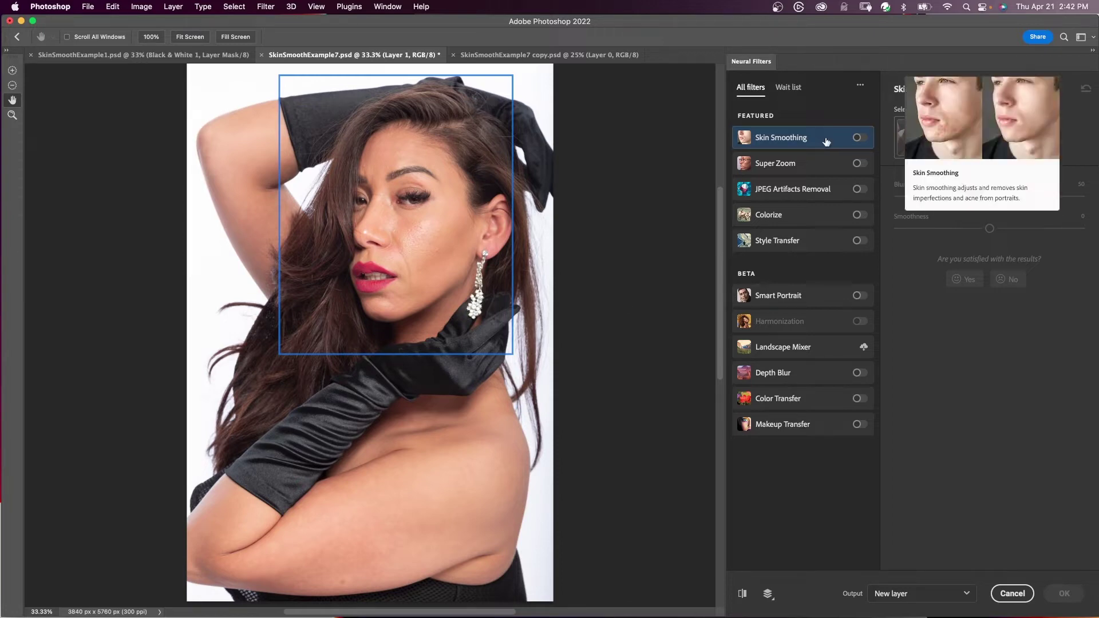
{"action": "left_click", "coordinate": [857, 138]}
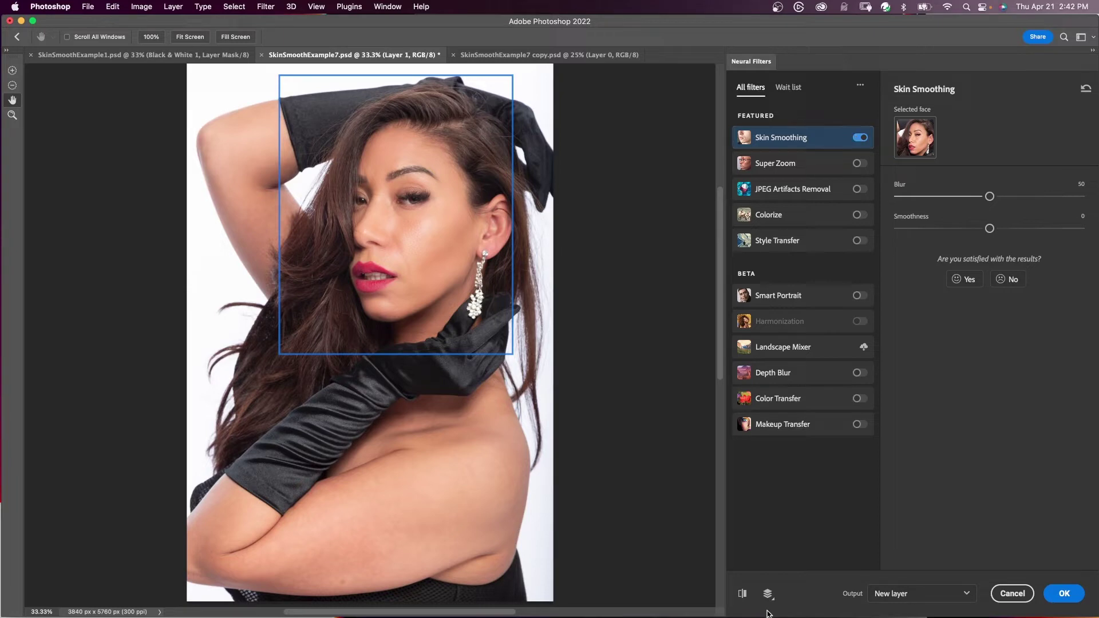
Set the skin smoothing Blur to 100 and Smoothness to +50, and output the result to the current layer
{"action": "left_click", "coordinate": [742, 595]}
{"action": "left_click", "coordinate": [742, 595]}
{"action": "left_click_drag", "start_coordinate": [989, 197], "coordinate": [1080, 196]}
{"action": "left_click_drag", "start_coordinate": [988, 228], "coordinate": [1097, 230]}
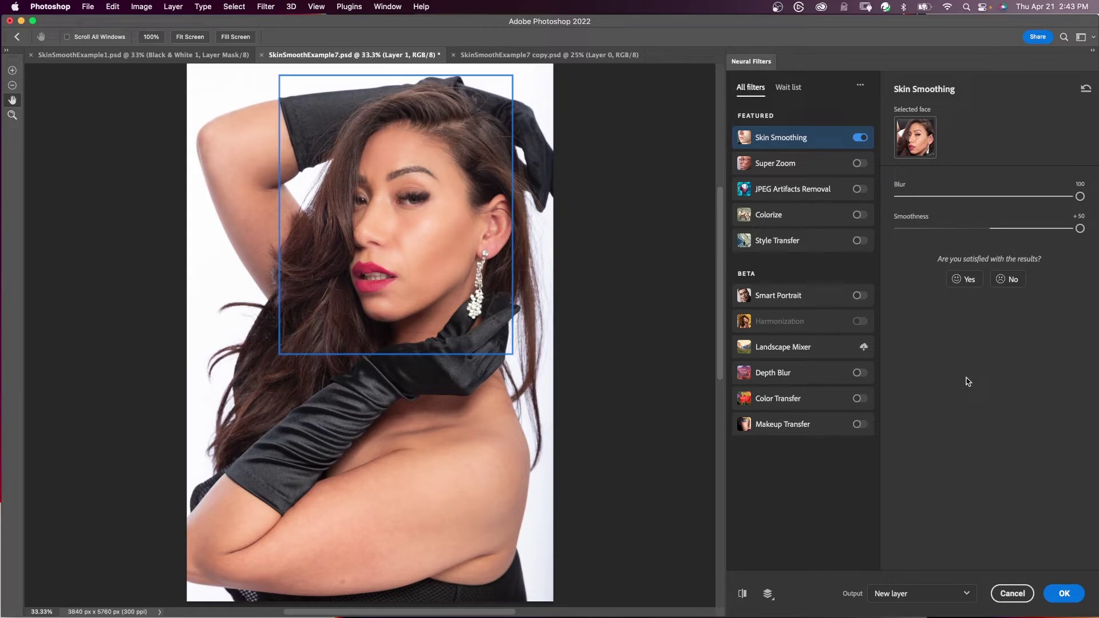
{"action": "left_click", "coordinate": [954, 594]}
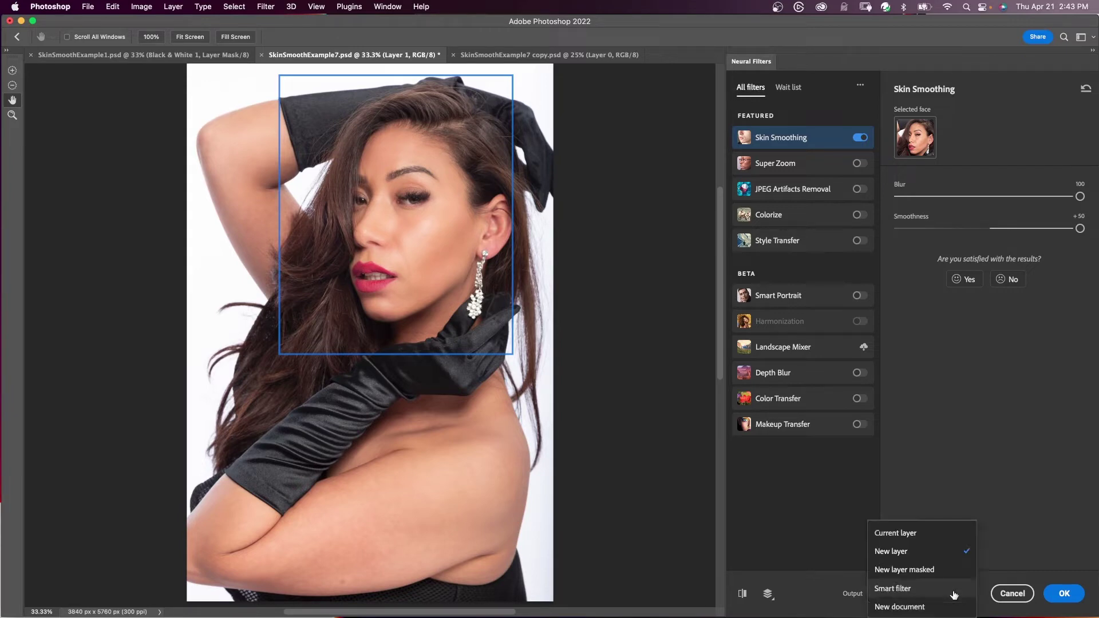
{"action": "left_click", "coordinate": [910, 534]}
{"action": "left_click", "coordinate": [1059, 593]}
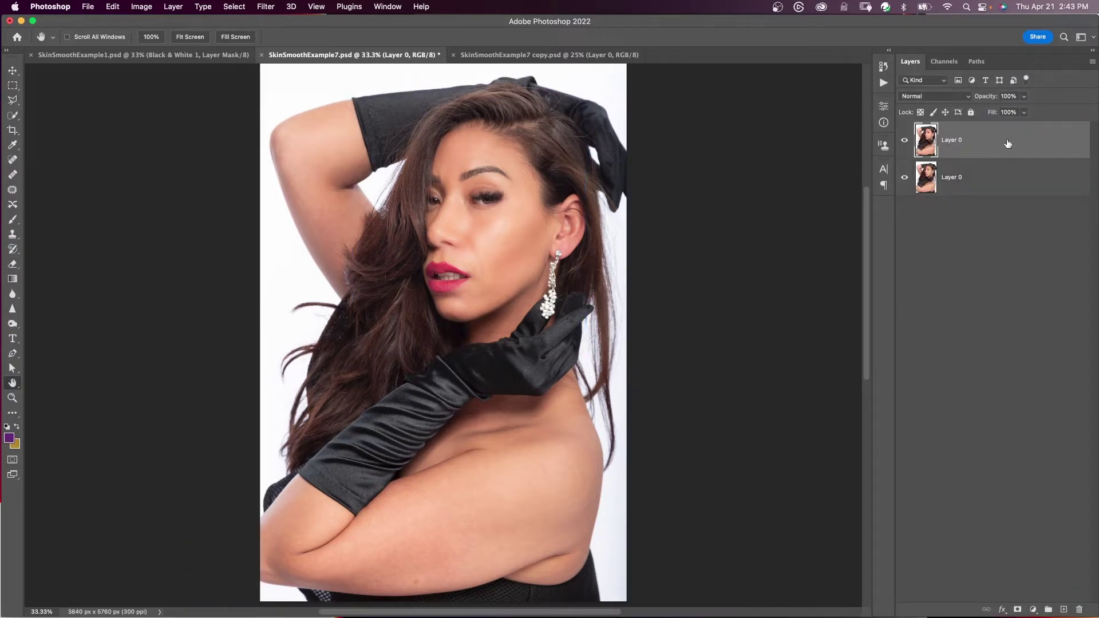
{"action": "left_click", "coordinate": [269, 8]}
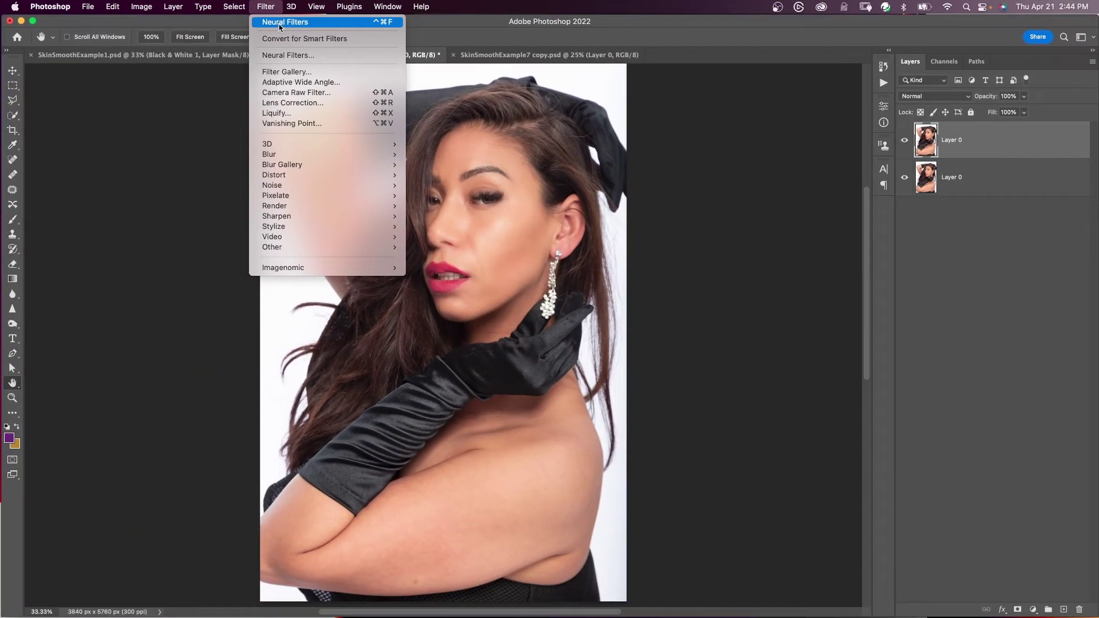
{"action": "left_click", "coordinate": [281, 25]}
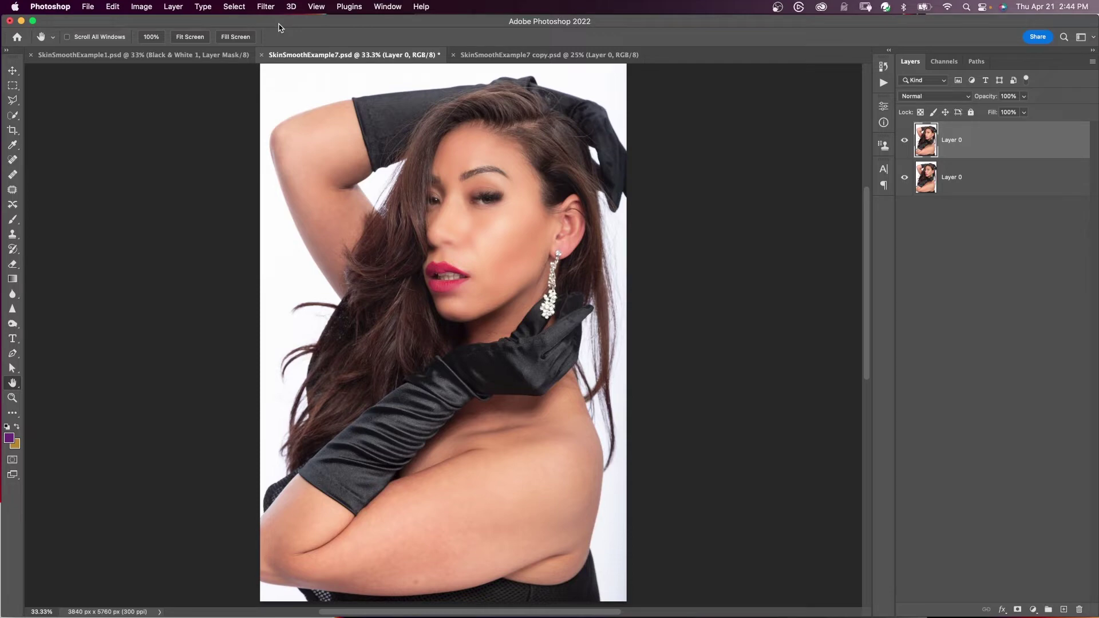
{"action": "key", "text": "super+z"}
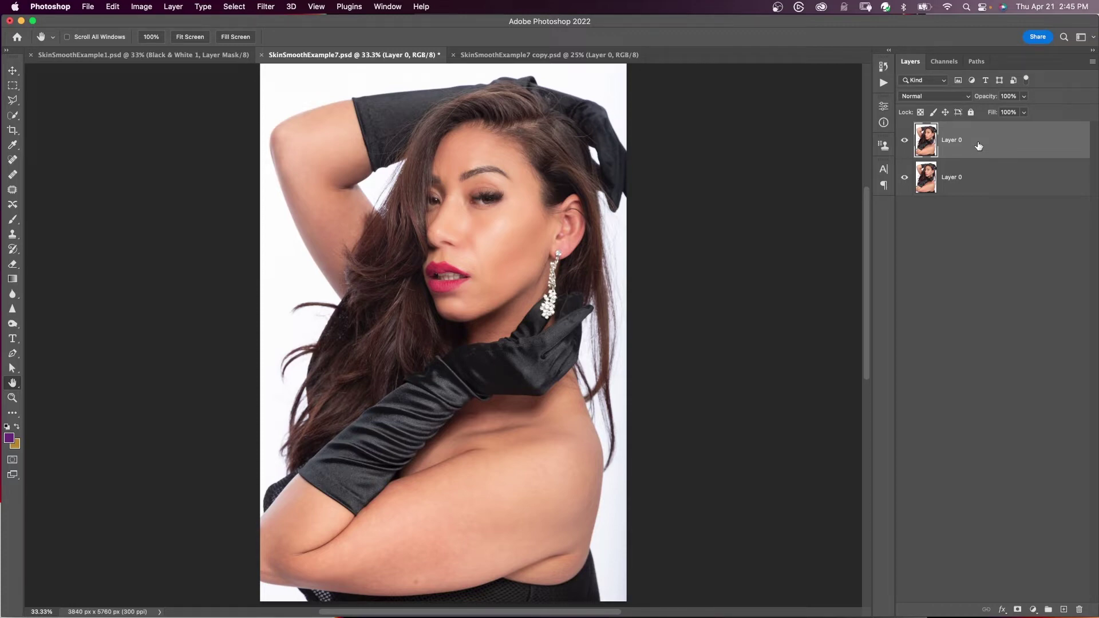
Add a black mask to the smoothed layer and set up a Soft Round brush with 3% flow
{"action": "left_click", "coordinate": [1017, 610], "text": "alt"}
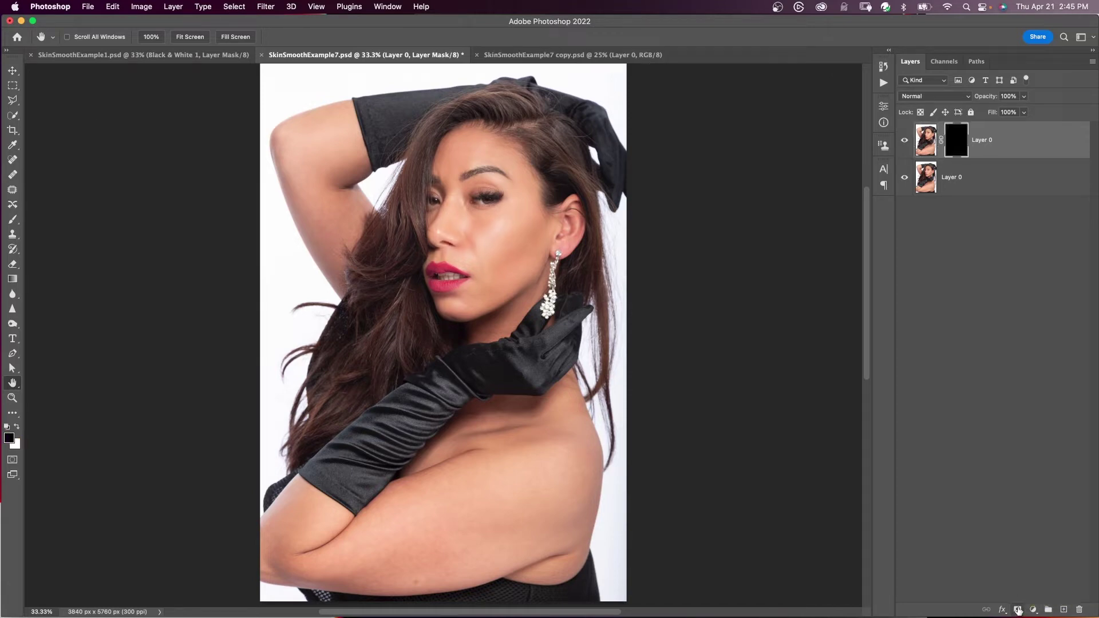
{"action": "key", "text": "b"}
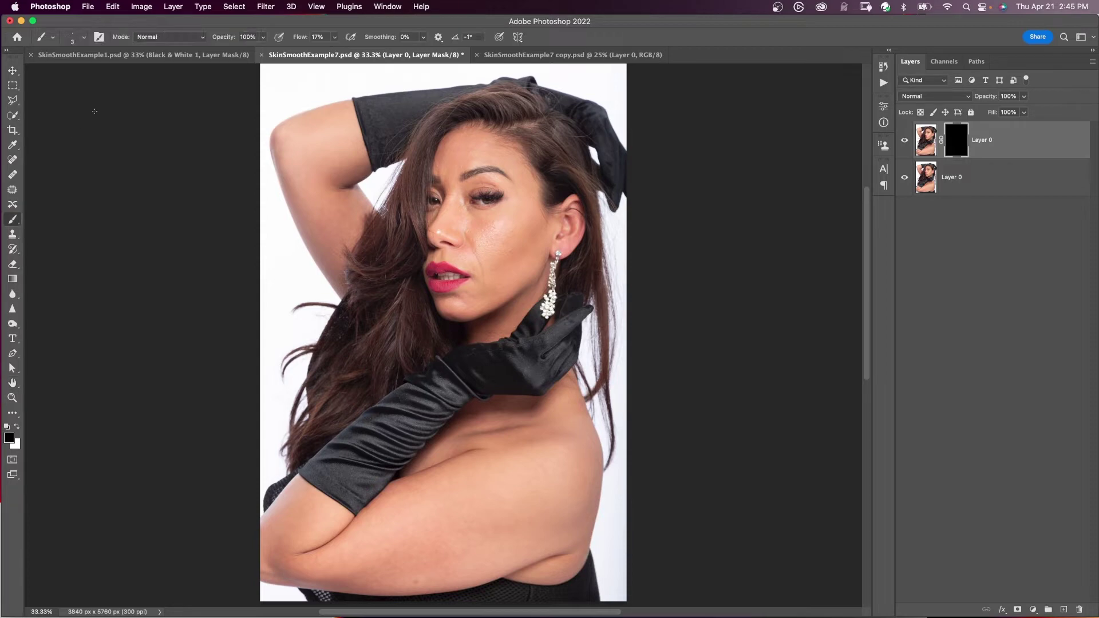
{"action": "left_click", "coordinate": [335, 40]}
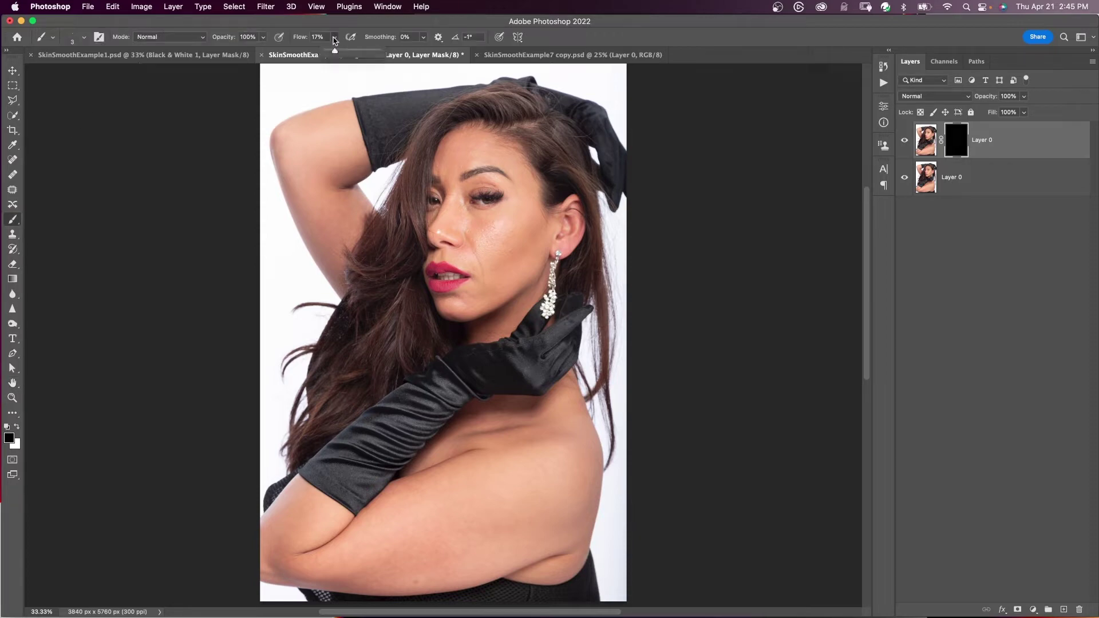
{"action": "left_click_drag", "start_coordinate": [335, 53], "coordinate": [328, 51]}
{"action": "left_click", "coordinate": [84, 38]}
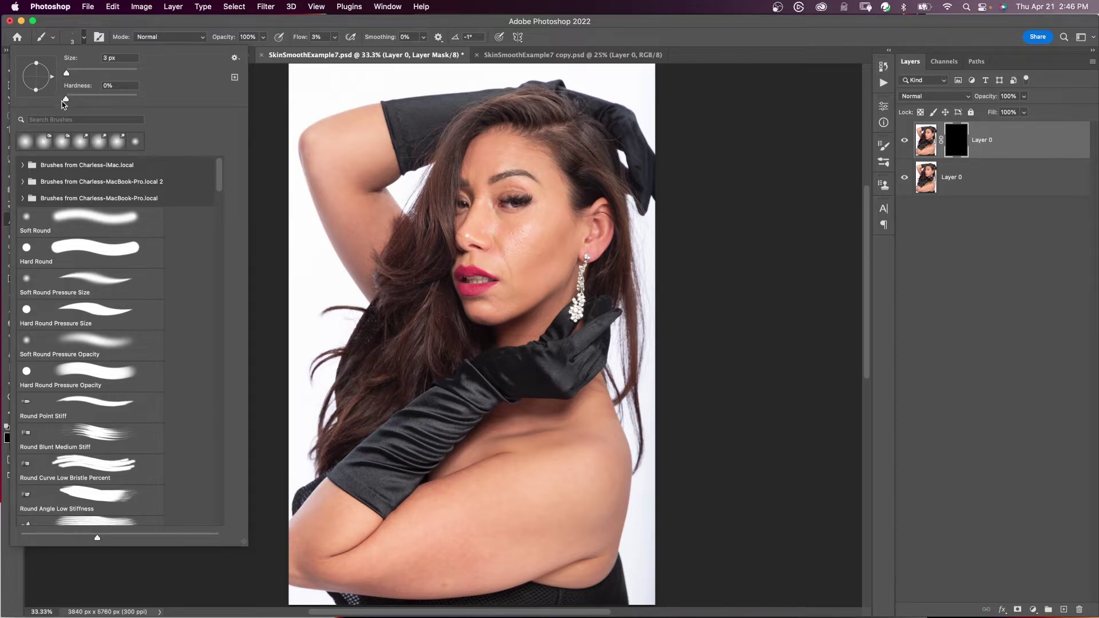
{"action": "left_click", "coordinate": [91, 217]}
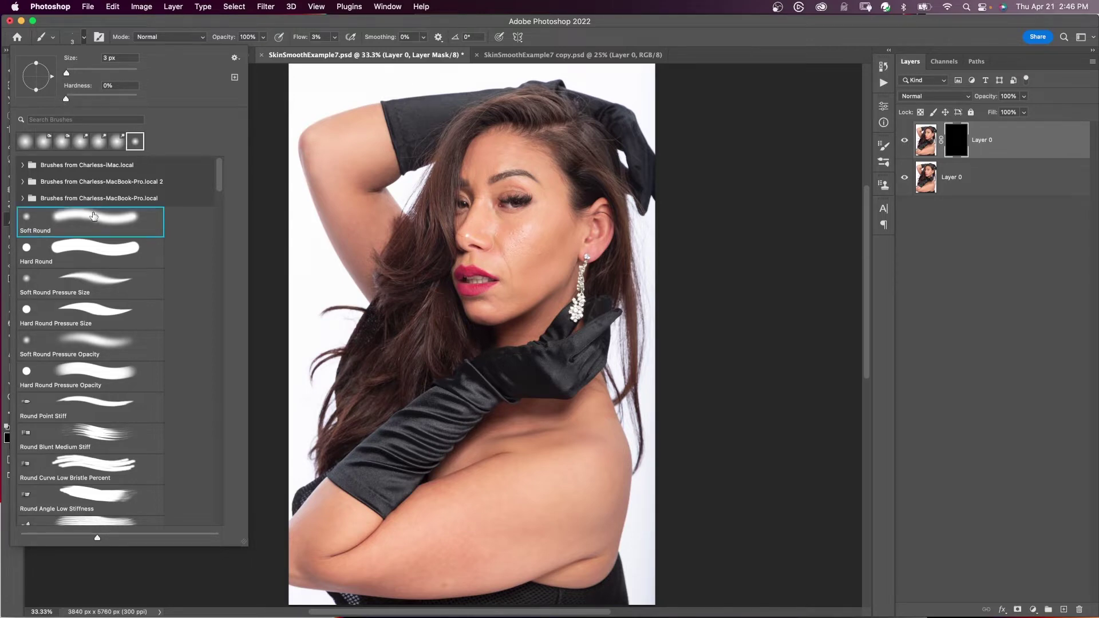
{"action": "left_click", "coordinate": [255, 73]}
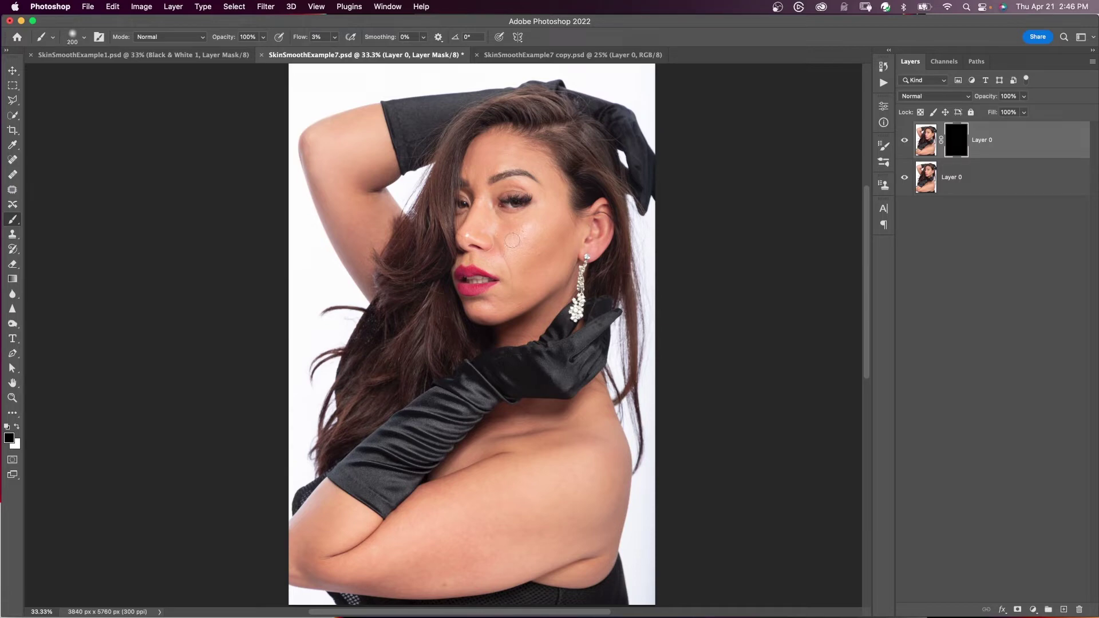
Paint white on the smoothed layer's mask over the cheek and jaw, using a soft brush of about 300 px
{"action": "key", "text": "bracketright"}
{"action": "key", "text": "bracketright"}
{"action": "key", "text": "x"}
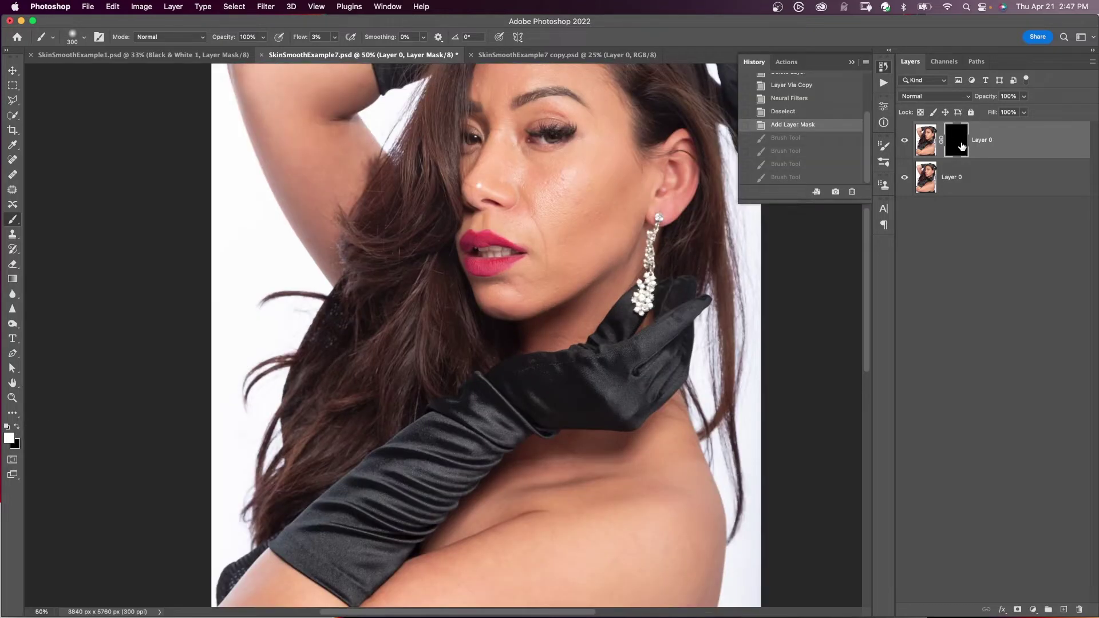
{"action": "left_click", "coordinate": [546, 188]}
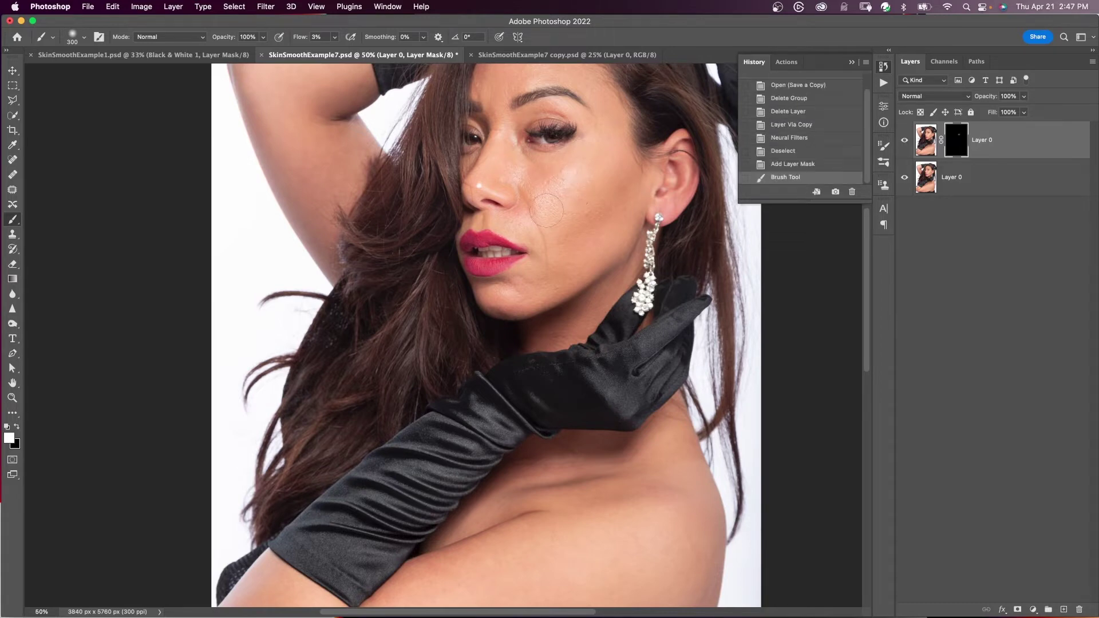
{"action": "key", "text": "bracketleft"}
{"action": "left_click", "coordinate": [572, 197]}
{"action": "left_click", "coordinate": [558, 186]}
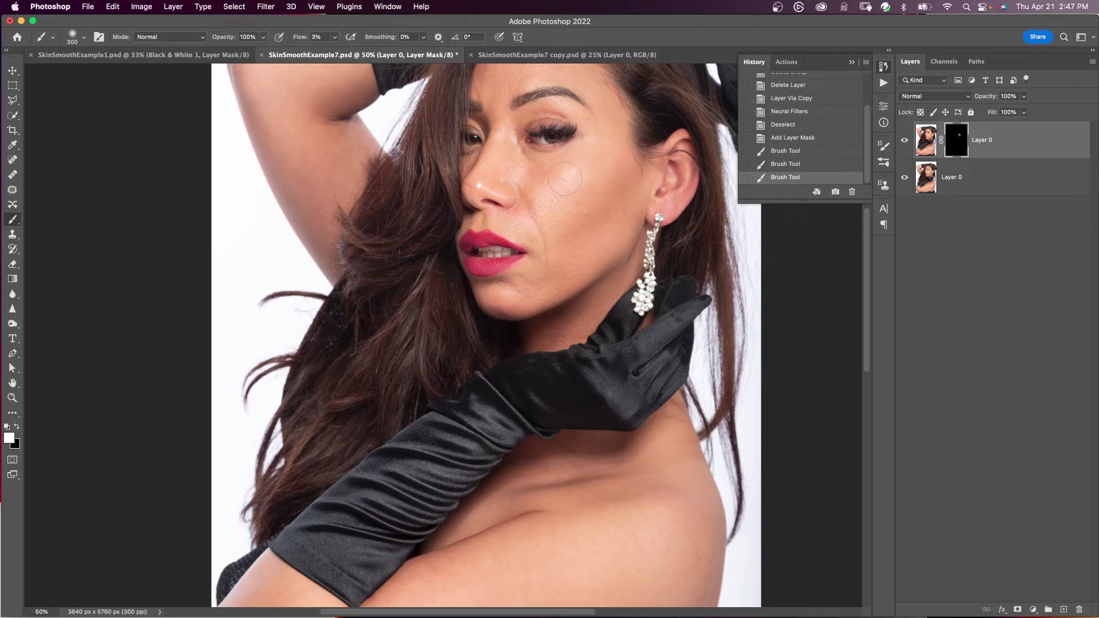
{"action": "left_click", "coordinate": [544, 181]}
{"action": "left_click", "coordinate": [549, 180]}
{"action": "left_click", "coordinate": [535, 176]}
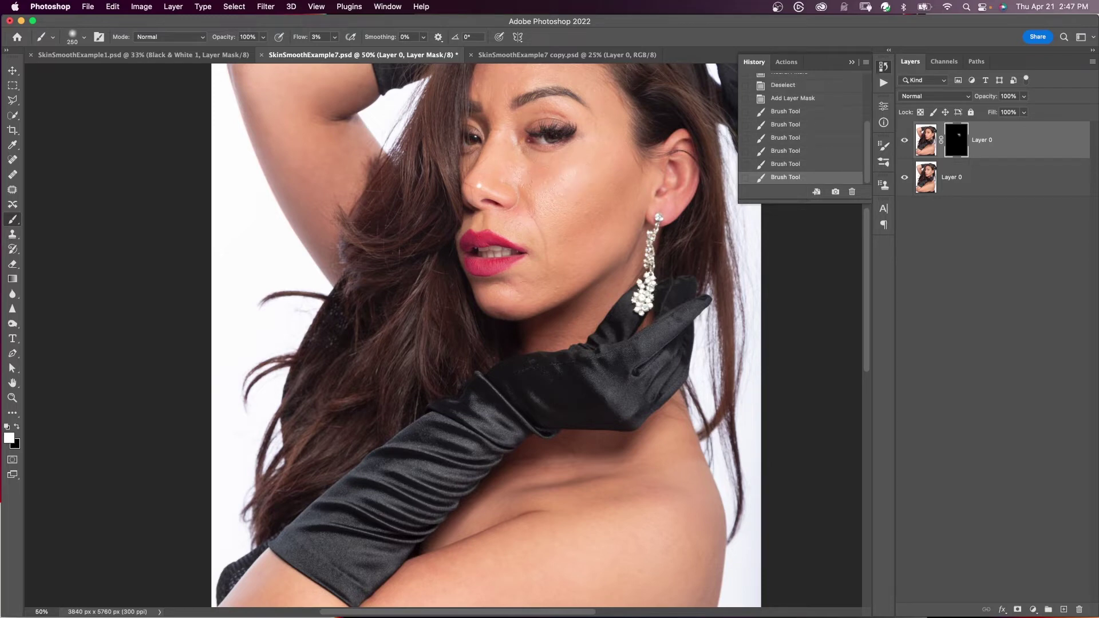
{"action": "left_click", "coordinate": [578, 263]}
{"action": "left_click", "coordinate": [610, 204]}
{"action": "left_click", "coordinate": [553, 212]}
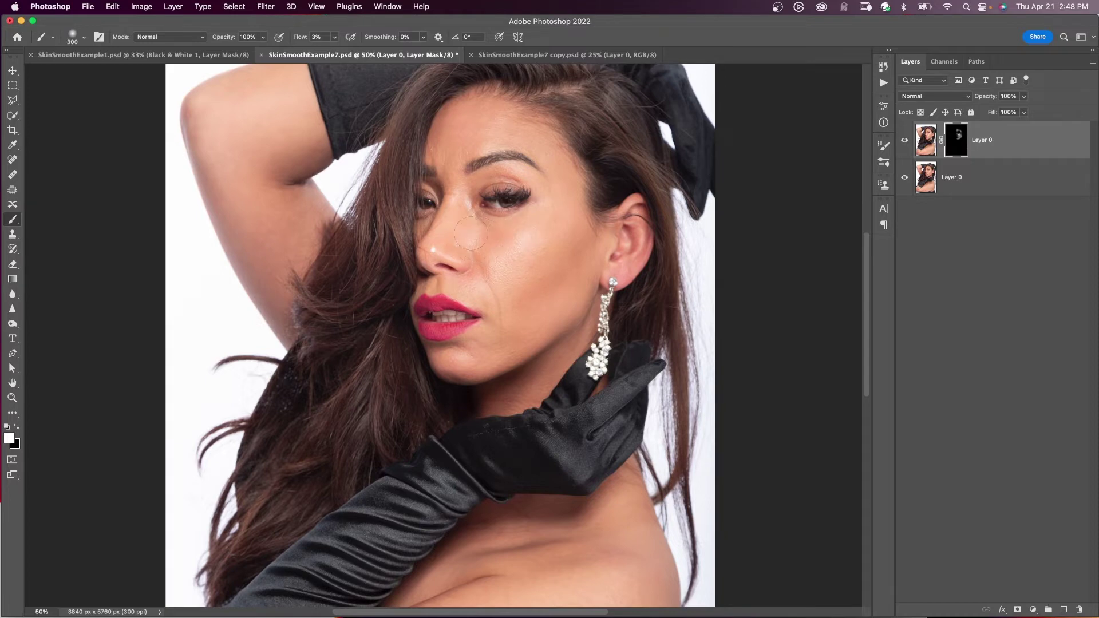
Reveal more smoothing from the outer eye down to the cheek with a 250 px white brush on the mask
{"action": "key", "text": "bracketleft"}
{"action": "key", "text": "bracketleft"}
{"action": "key", "text": "bracketleft"}
{"action": "key", "text": "bracketright"}
{"action": "key", "text": "bracketright"}
{"action": "left_click_drag", "start_coordinate": [535, 185], "coordinate": [580, 229]}
Compare the portrait with and without the masked smoothing layer
{"action": "left_click", "coordinate": [904, 142]}
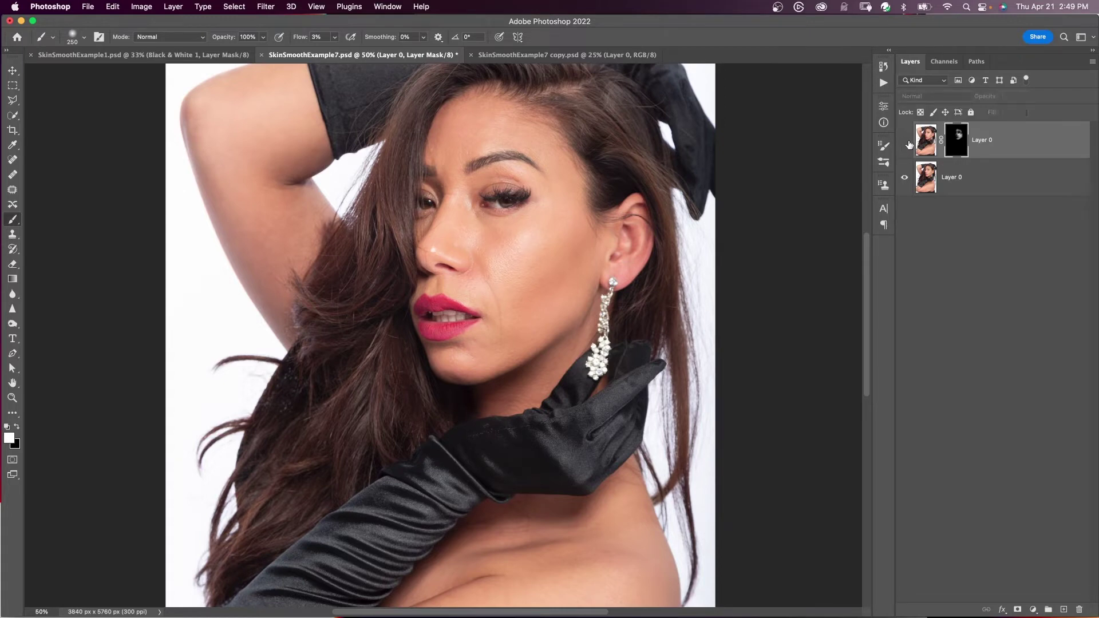
{"action": "left_click", "coordinate": [905, 140]}
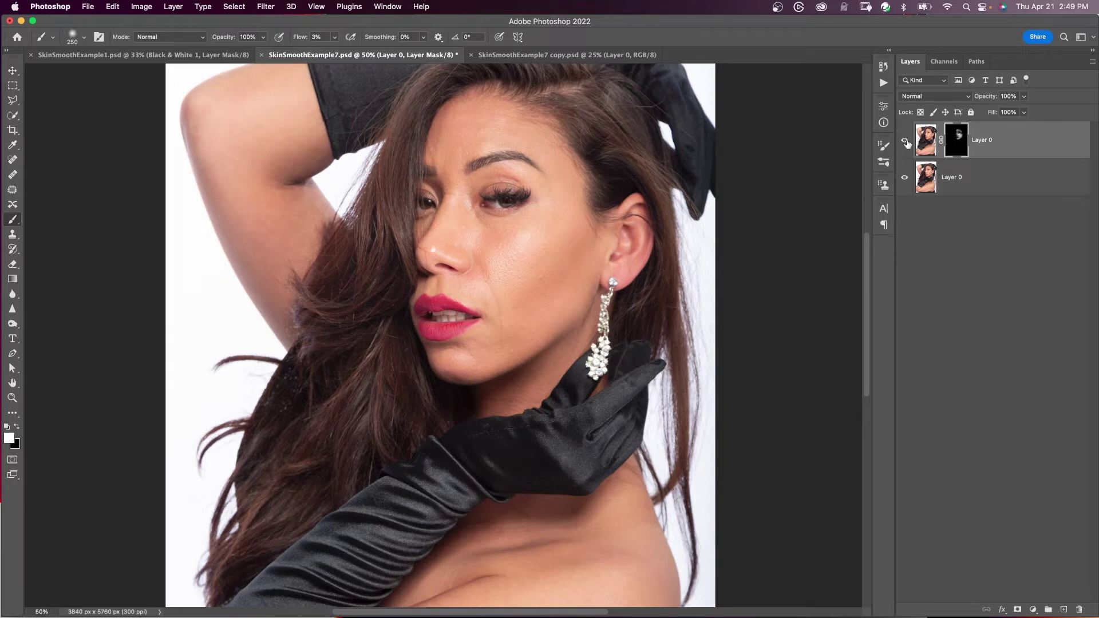
{"action": "left_click", "coordinate": [903, 143]}
{"action": "left_click", "coordinate": [905, 143]}
{"action": "left_click", "coordinate": [905, 143]}
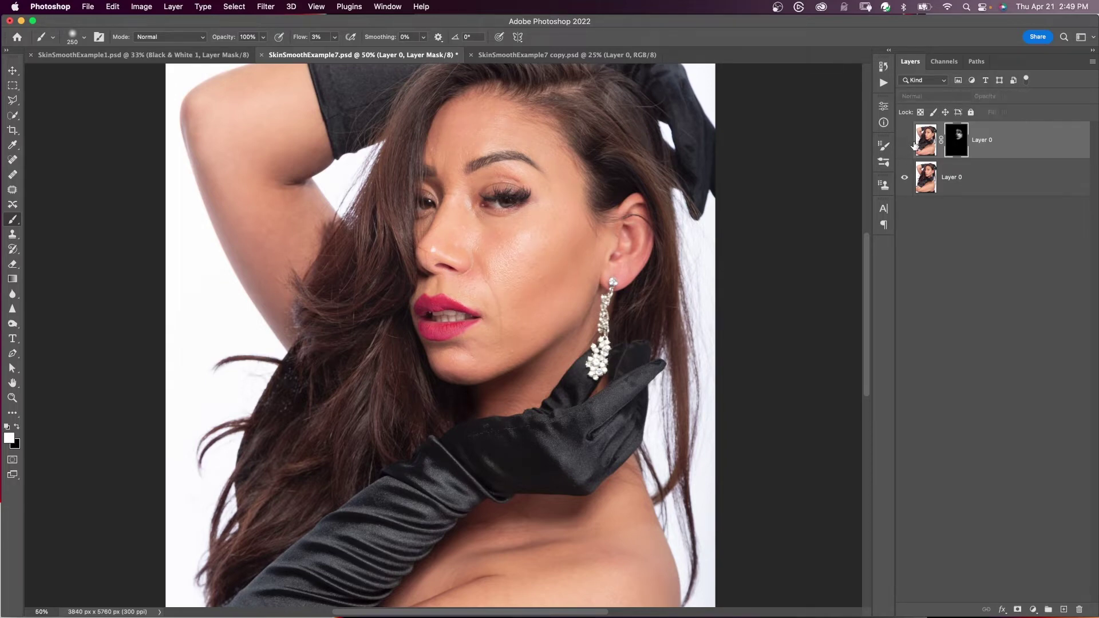
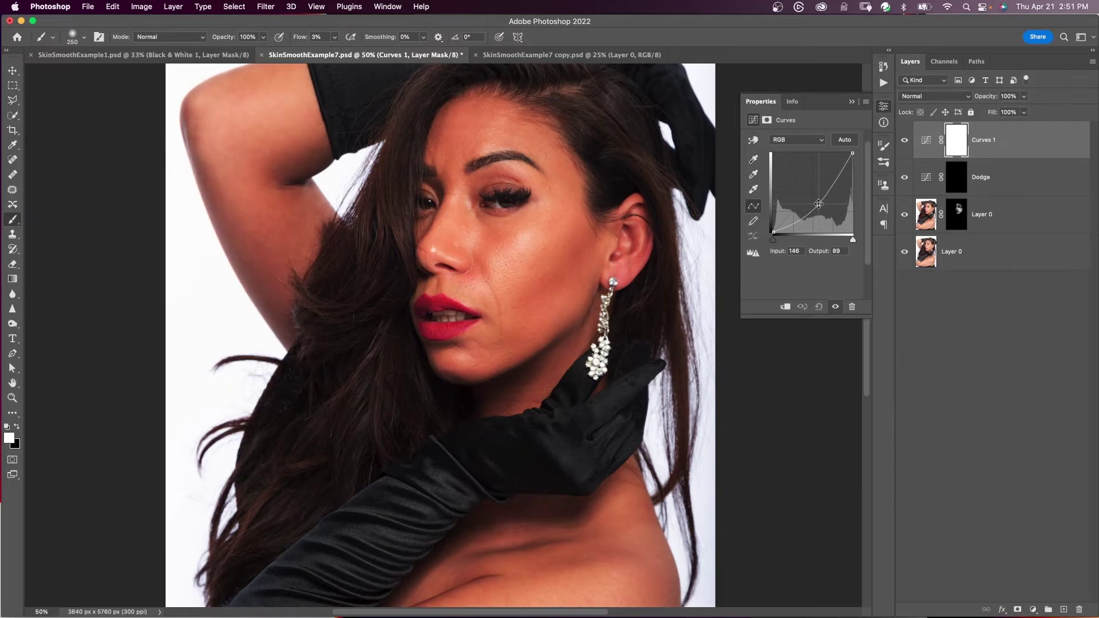
Invert the darkening Curves layer's mask to black and rename the layer Burn
{"action": "left_click", "coordinate": [951, 140]}
{"action": "key", "text": "super+i"}
{"action": "double_click", "coordinate": [983, 140]}
{"action": "type", "text": "B"}
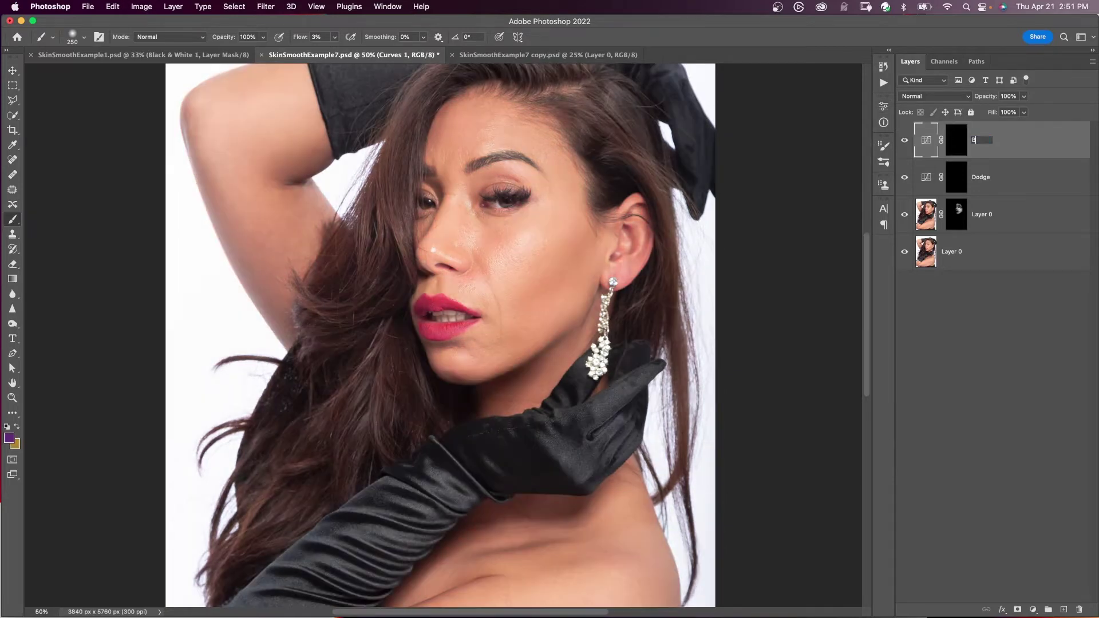
{"action": "type", "text": "urn"}
{"action": "key", "text": "Return"}
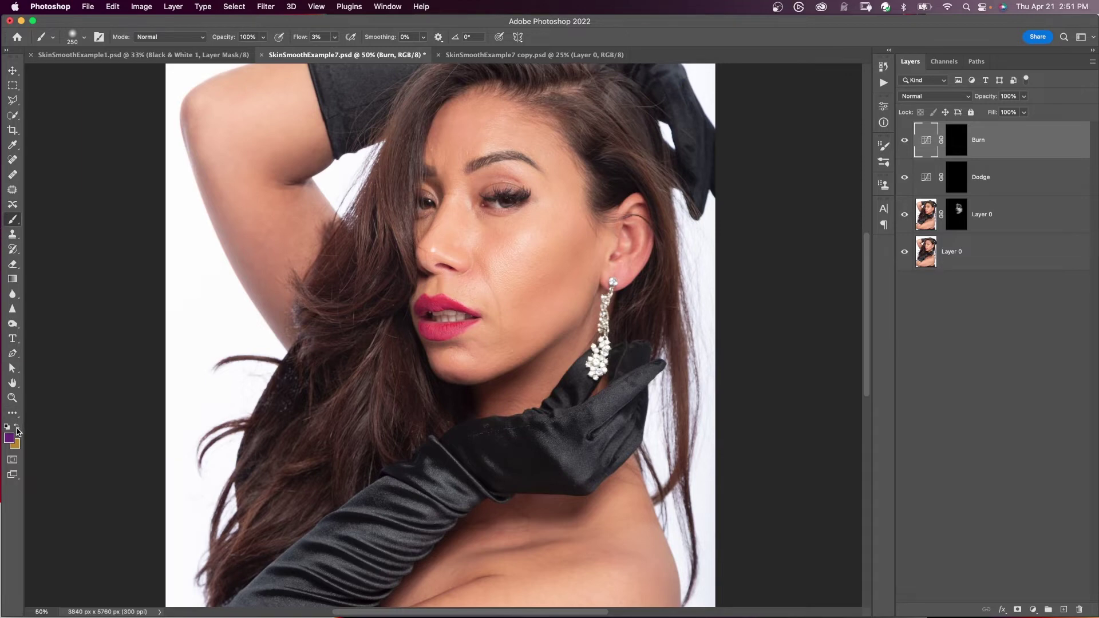
Paint white on the Burn layer's mask with a 400 px brush to darken below the cheekbone, and compare before and after
{"action": "key", "text": "d"}
{"action": "key", "text": "x"}
{"action": "left_click", "coordinate": [962, 141]}
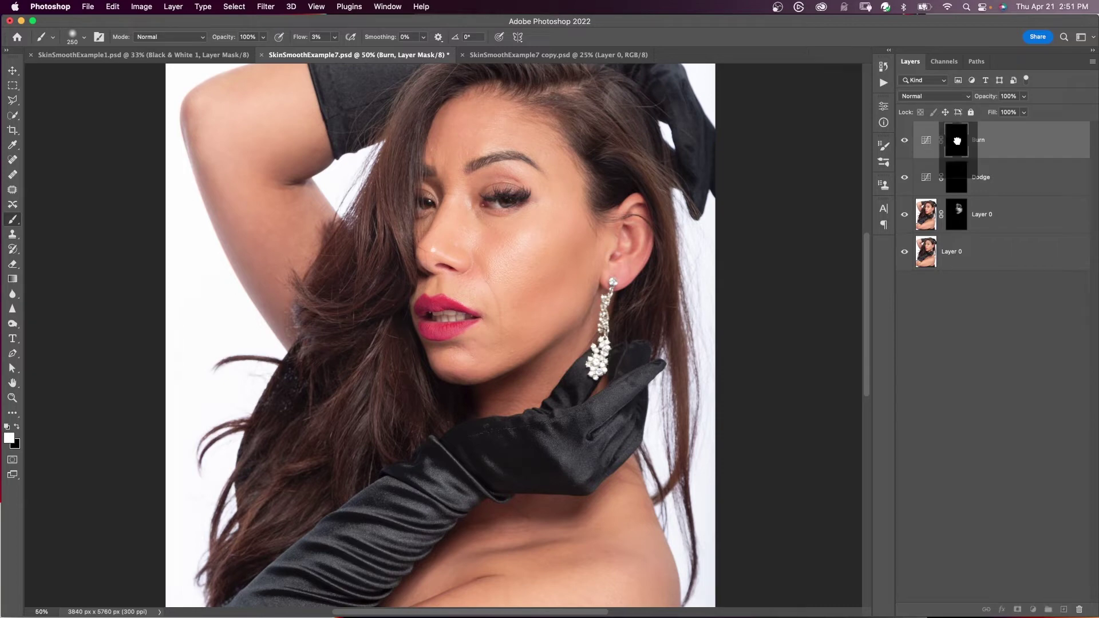
{"action": "key", "text": "bracketright"}
{"action": "key", "text": "bracketright"}
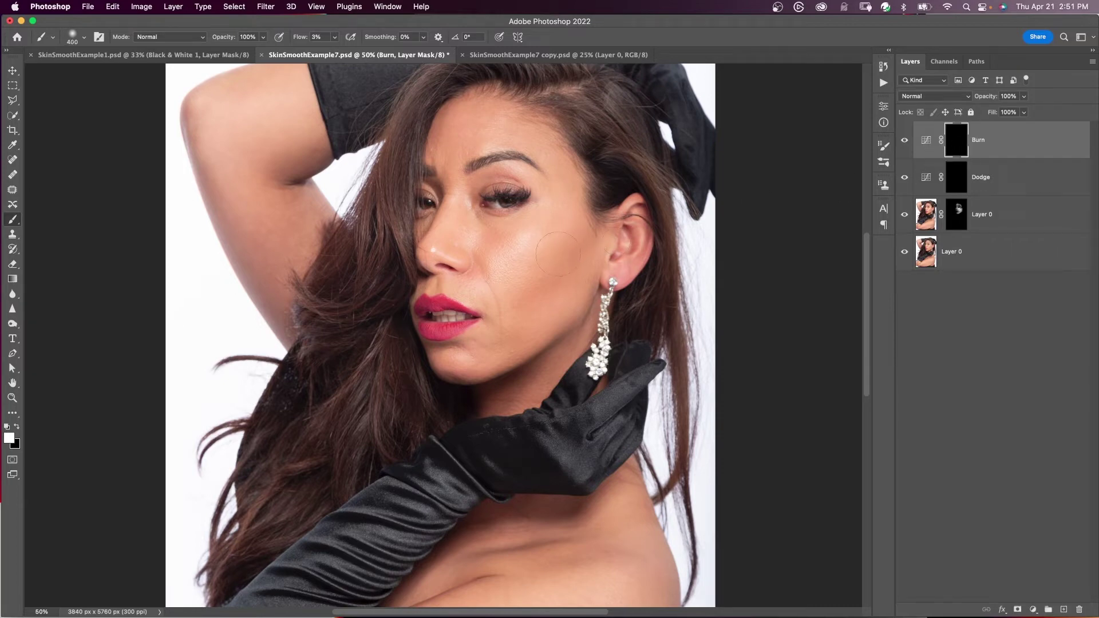
{"action": "left_click_drag", "start_coordinate": [558, 254], "coordinate": [504, 302]}
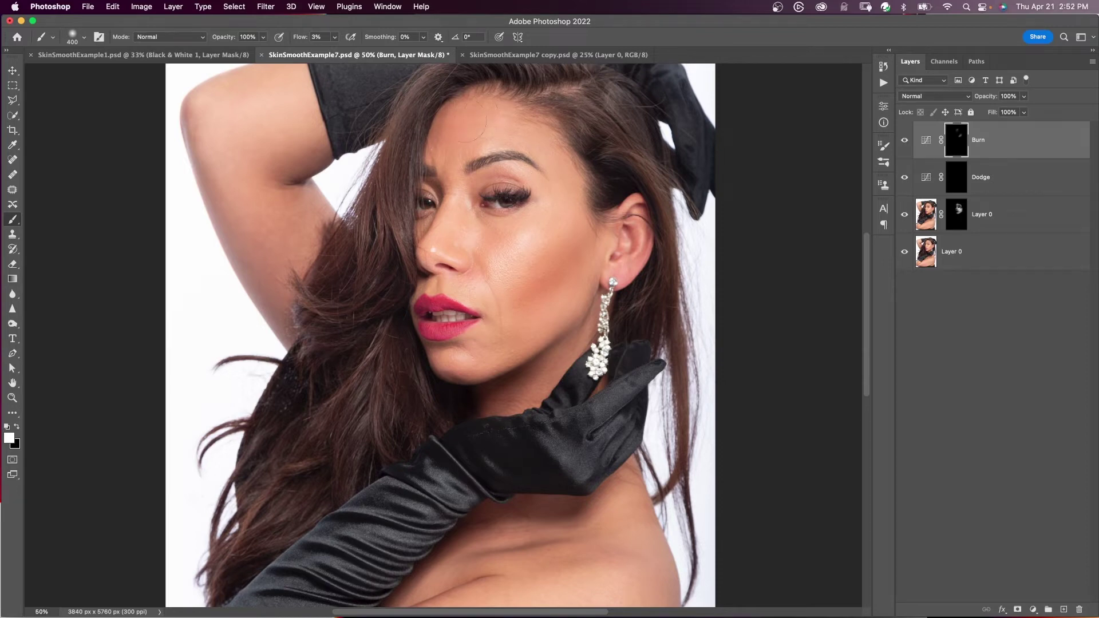
{"action": "left_click", "coordinate": [904, 140]}
{"action": "left_click", "coordinate": [904, 140]}
Group the Burn and Dodge layers and name the group D&B
{"action": "left_click", "coordinate": [953, 187]}
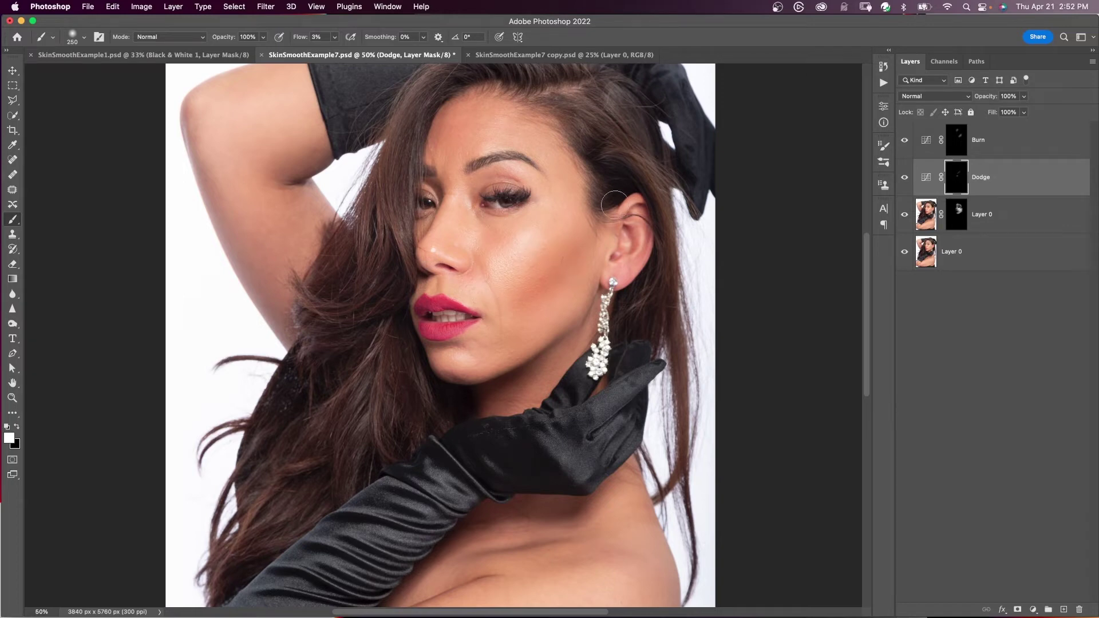
{"action": "left_click", "coordinate": [1011, 145]}
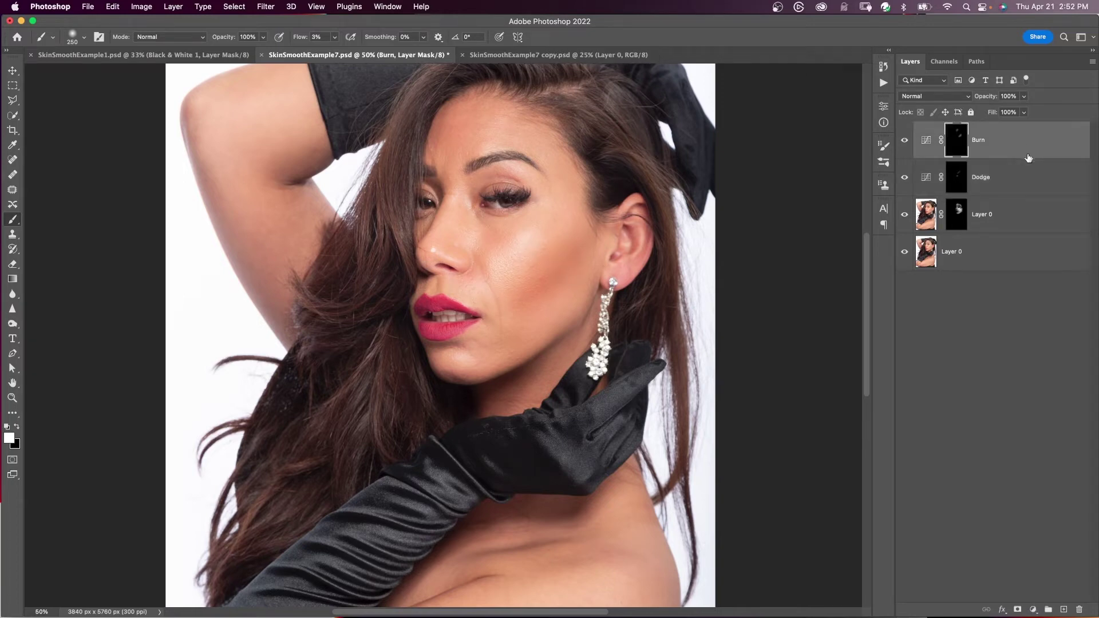
{"action": "left_click", "coordinate": [1028, 181], "text": "shift"}
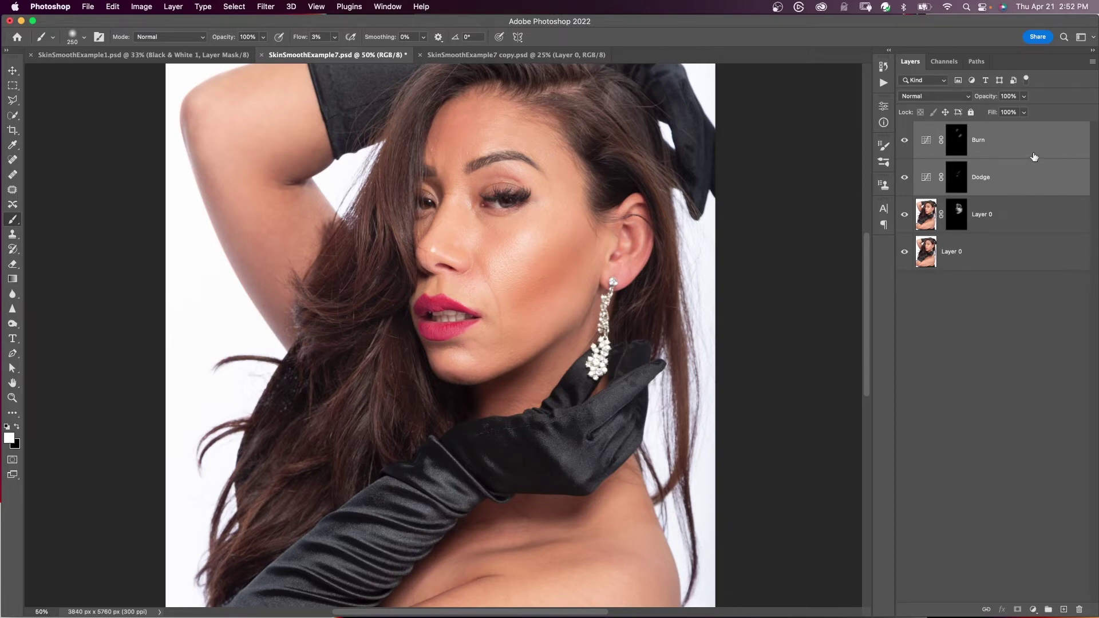
{"action": "key", "text": "super+g"}
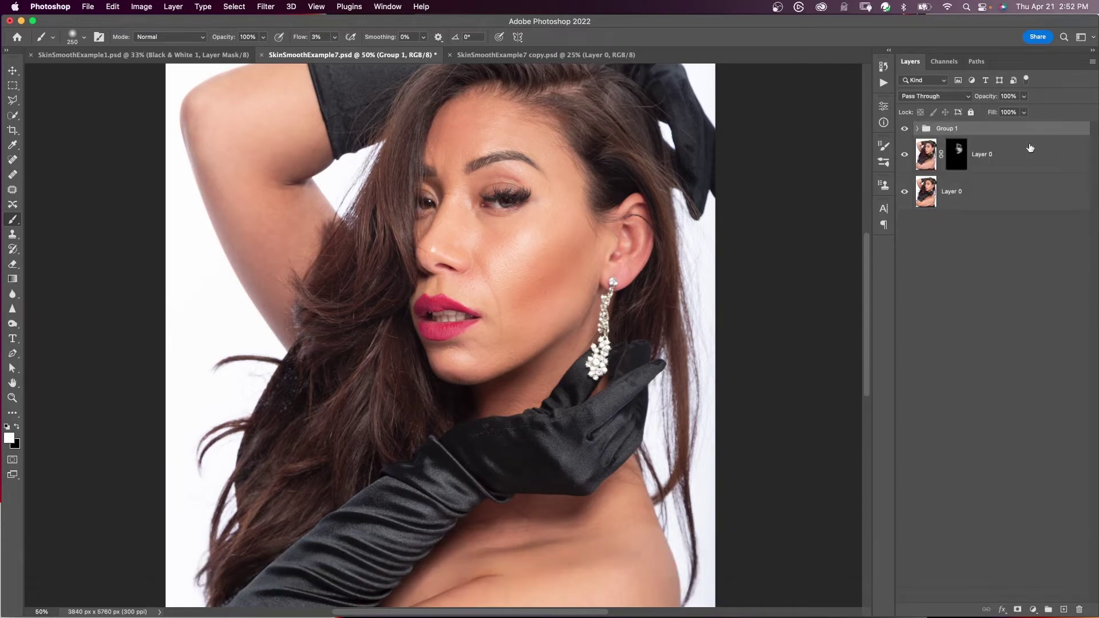
{"action": "double_click", "coordinate": [947, 128]}
{"action": "key", "text": "Return"}
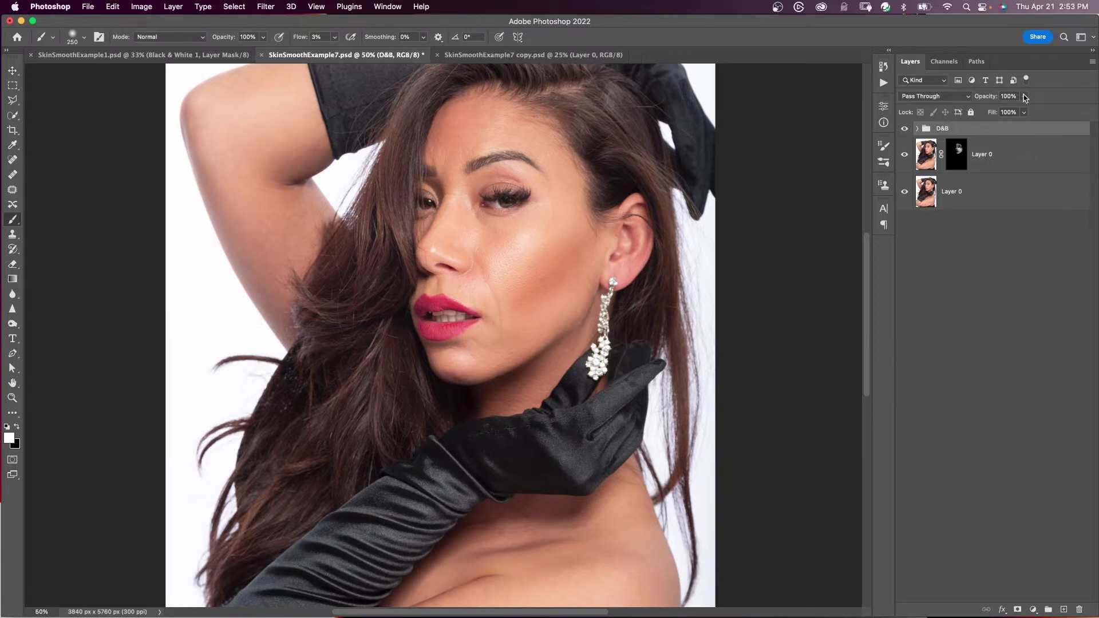
Slightly lower the D&B group's opacity and set the masked smoothing layer's opacity to 95%
{"action": "left_click", "coordinate": [1024, 96]}
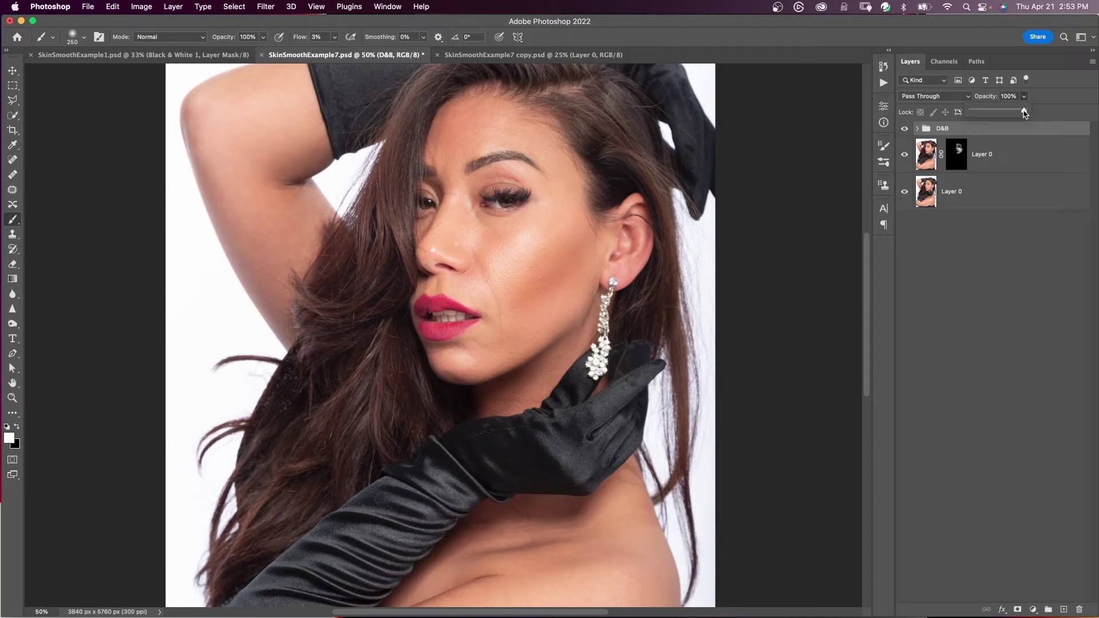
{"action": "left_click_drag", "start_coordinate": [1023, 112], "coordinate": [1018, 112]}
{"action": "left_click", "coordinate": [1022, 158]}
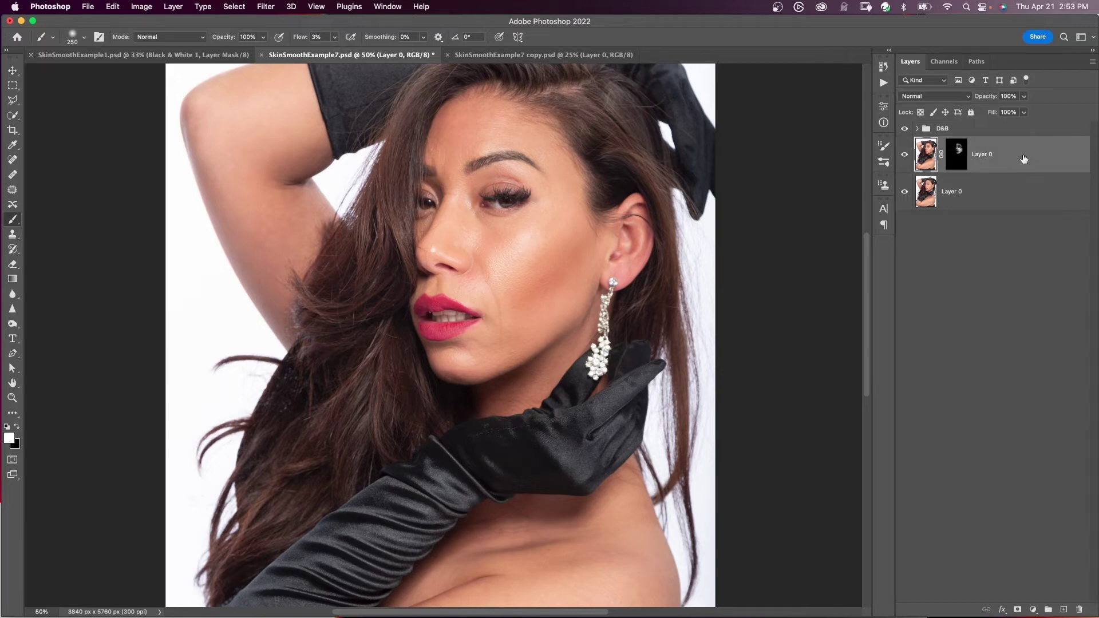
{"action": "left_click", "coordinate": [1023, 96]}
{"action": "left_click_drag", "start_coordinate": [1024, 113], "coordinate": [1022, 113]}
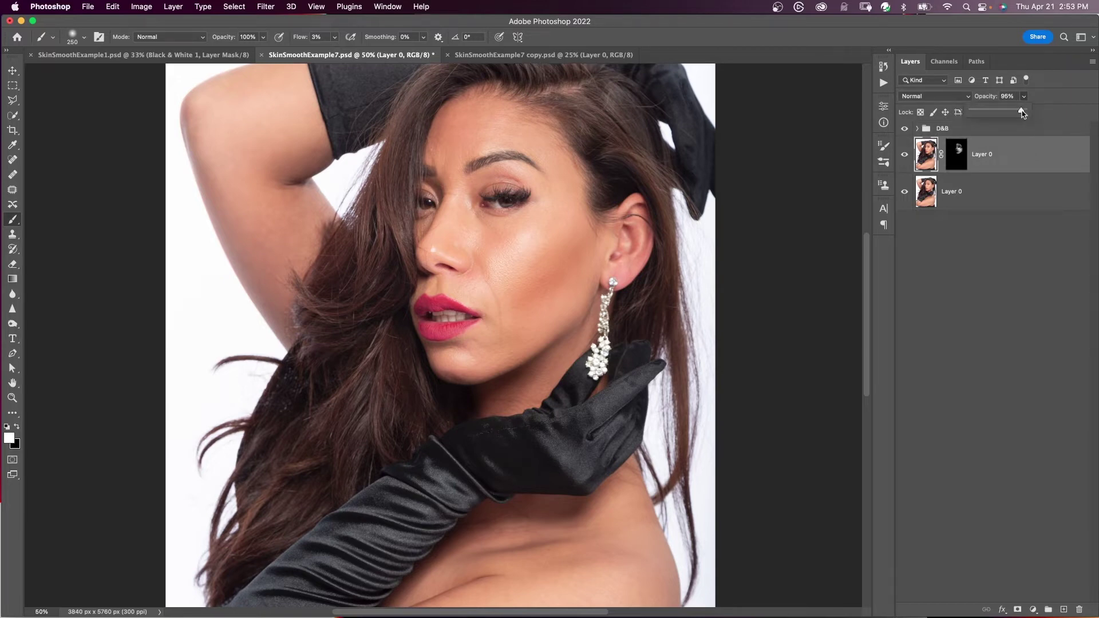
{"action": "left_click", "coordinate": [1025, 166]}
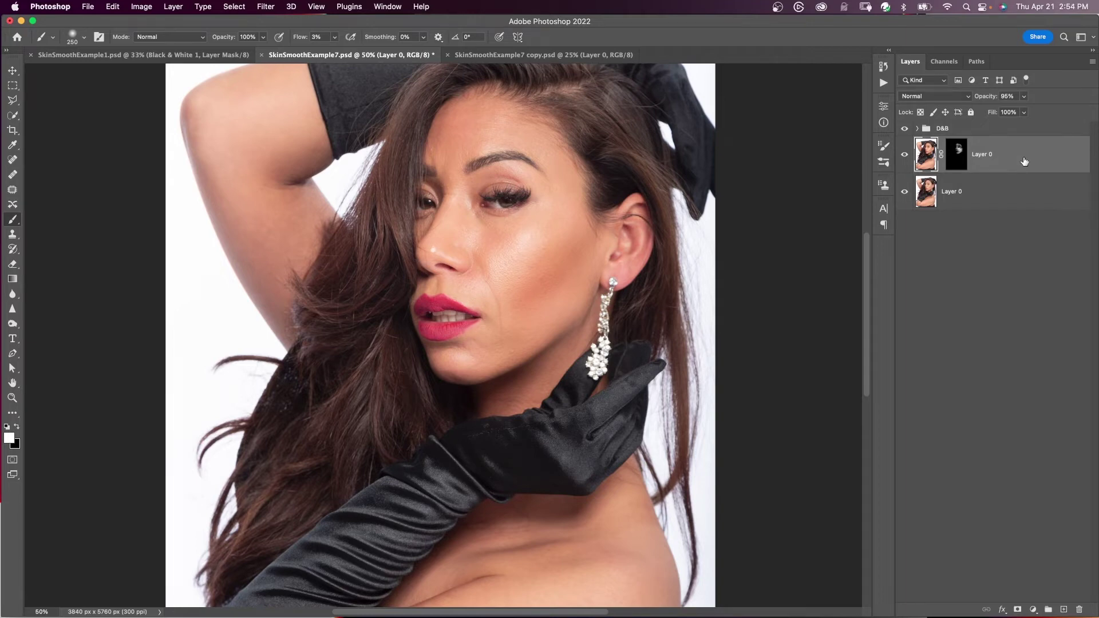
Compare the retouched portrait with the original bottom layer alone
{"action": "left_click", "coordinate": [905, 192], "text": "alt"}
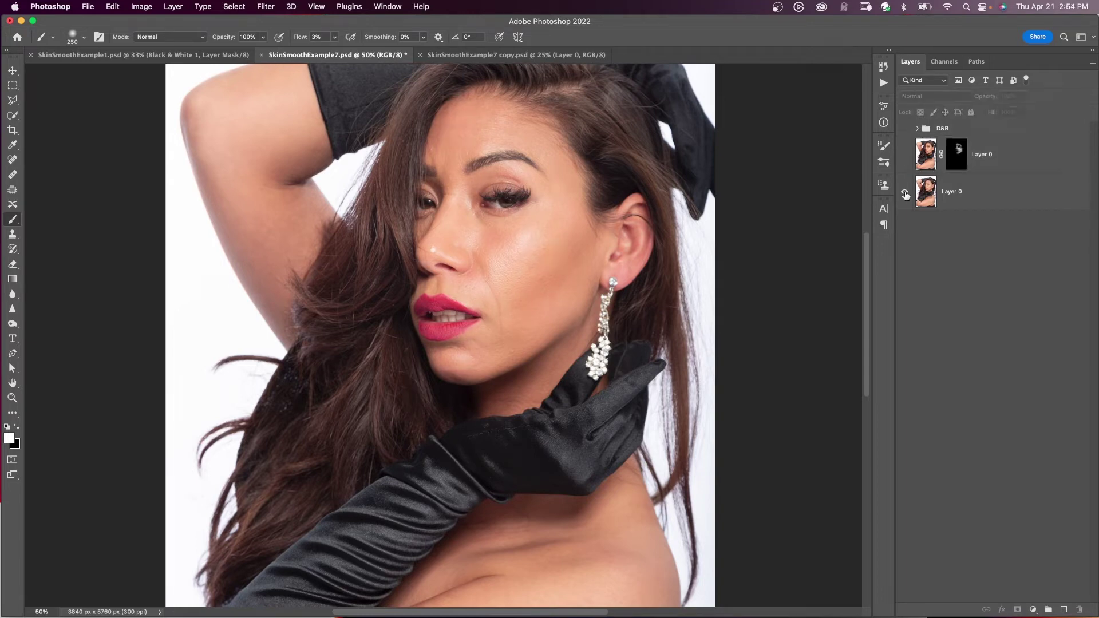
{"action": "left_click", "coordinate": [905, 192], "text": "alt"}
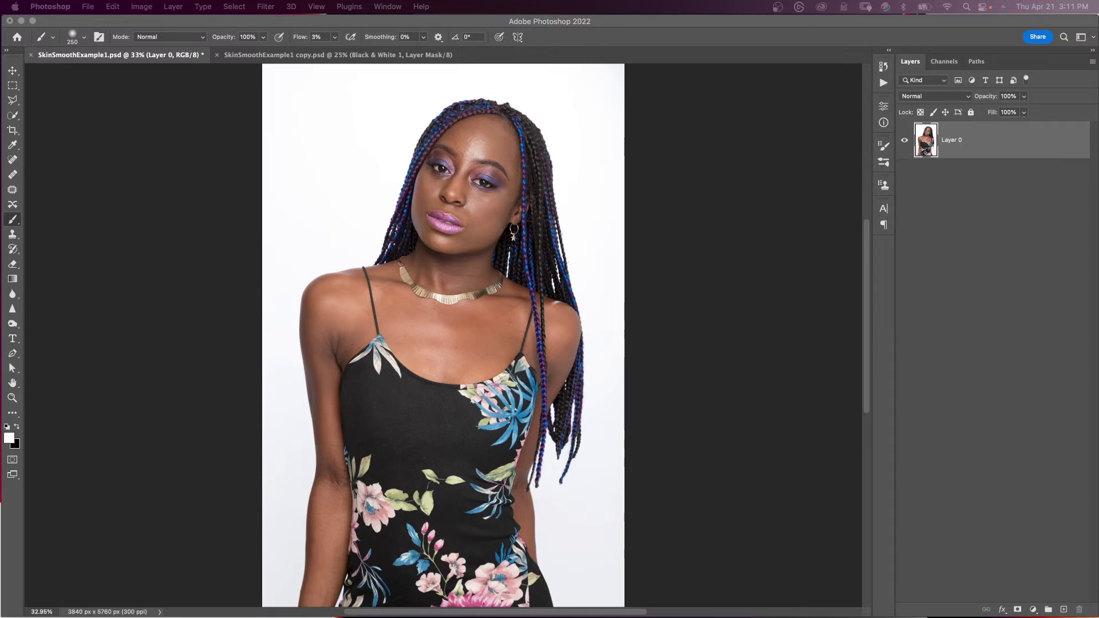
Duplicate Layer 0 twice in SkinSmoothExample1.psd and rename the topmost copy Details
{"action": "left_click", "coordinate": [1007, 143]}
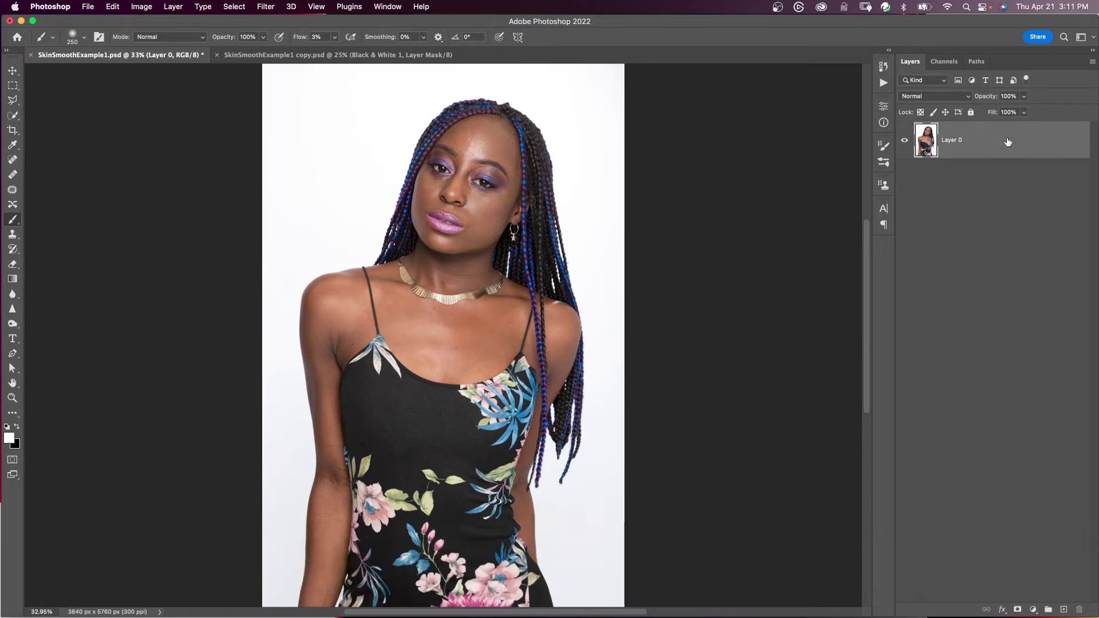
{"action": "key", "text": "super+j"}
{"action": "key", "text": "super+j"}
{"action": "double_click", "coordinate": [951, 139]}
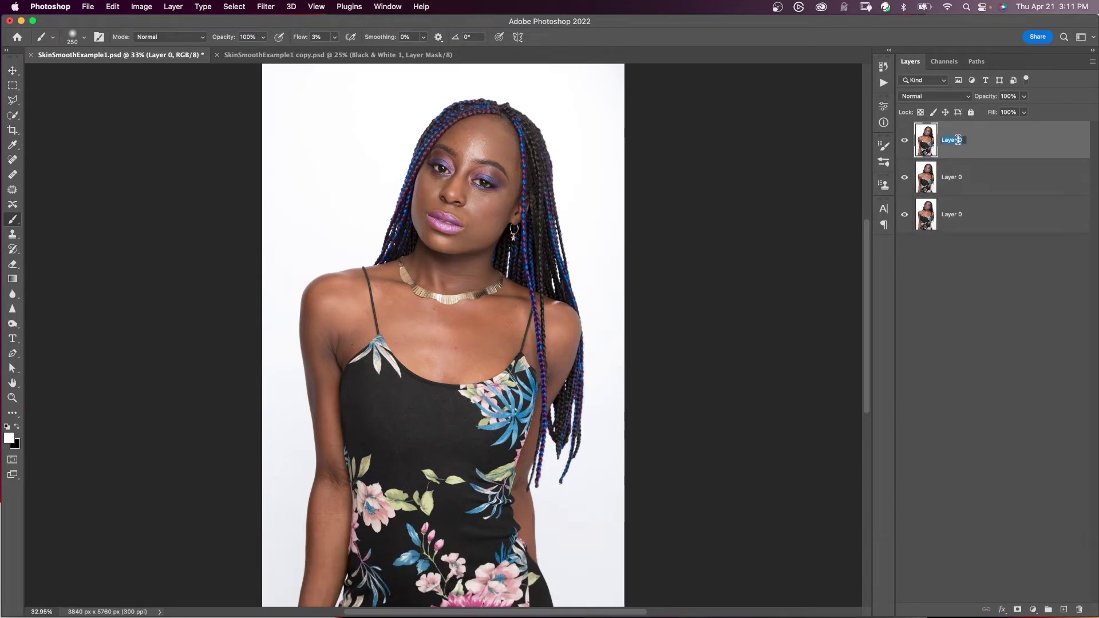
{"action": "type", "text": "Details"}
{"action": "key", "text": "Return"}
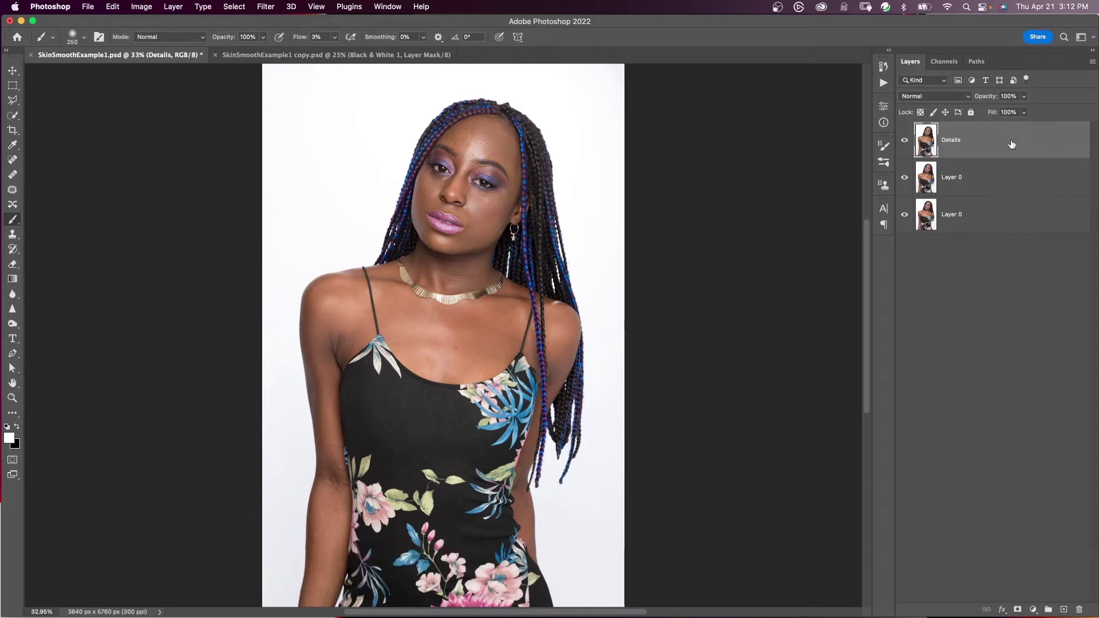
Desaturate the Details layer and convert it to a smart object
{"action": "key", "text": "super+shift+u"}
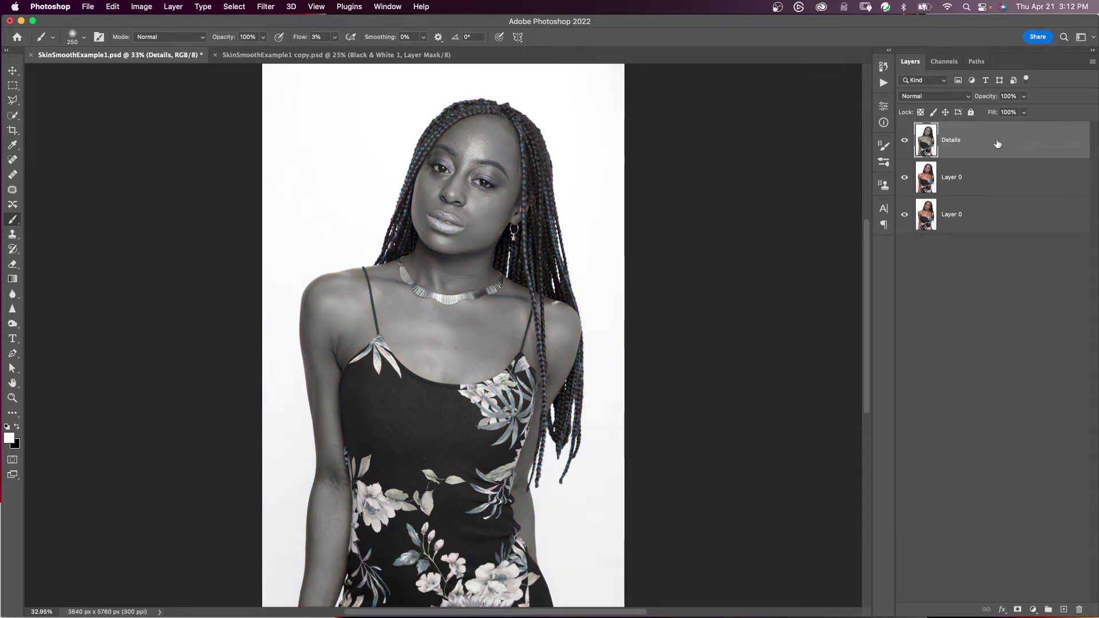
{"action": "right_click", "coordinate": [992, 145]}
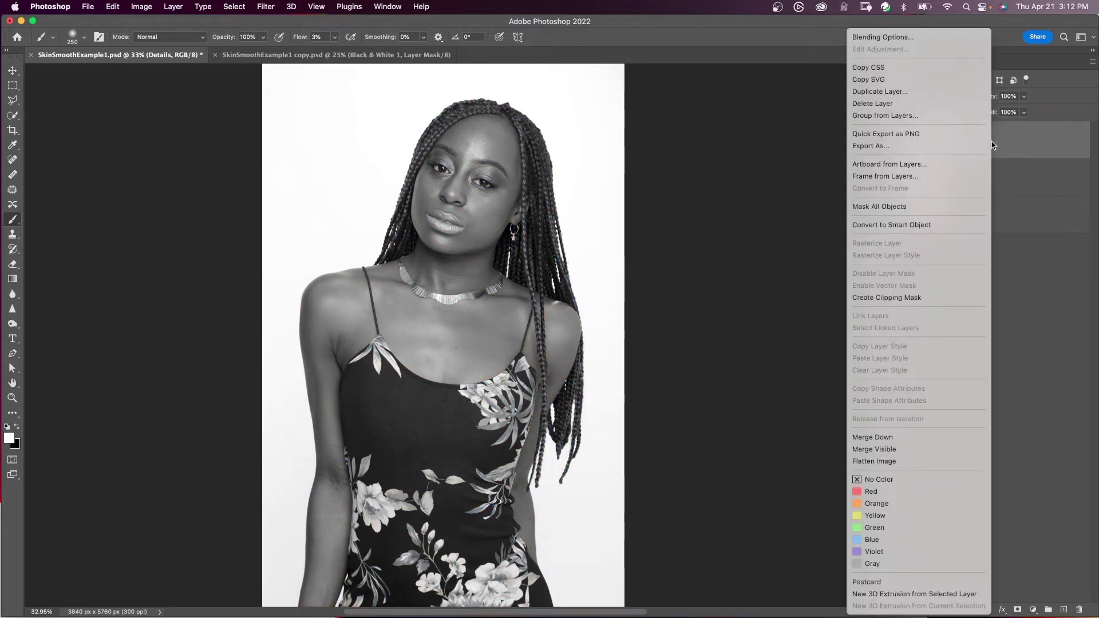
{"action": "left_click", "coordinate": [933, 225]}
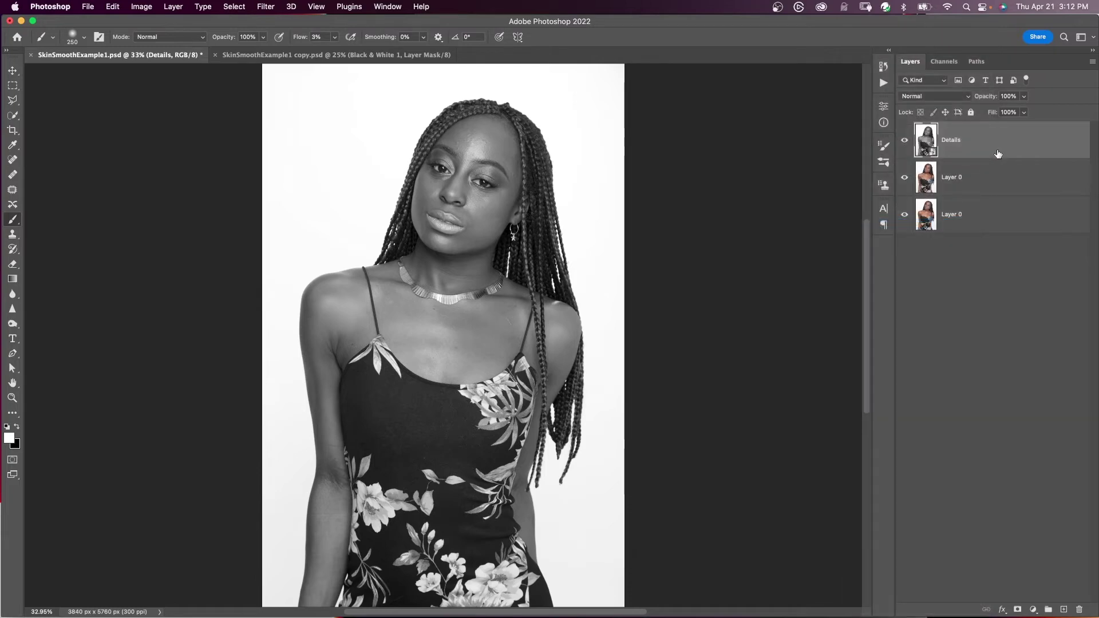
Rename the middle Layer 0 copy as Color and convert it to a smart object
{"action": "left_click", "coordinate": [994, 177]}
{"action": "double_click", "coordinate": [953, 177]}
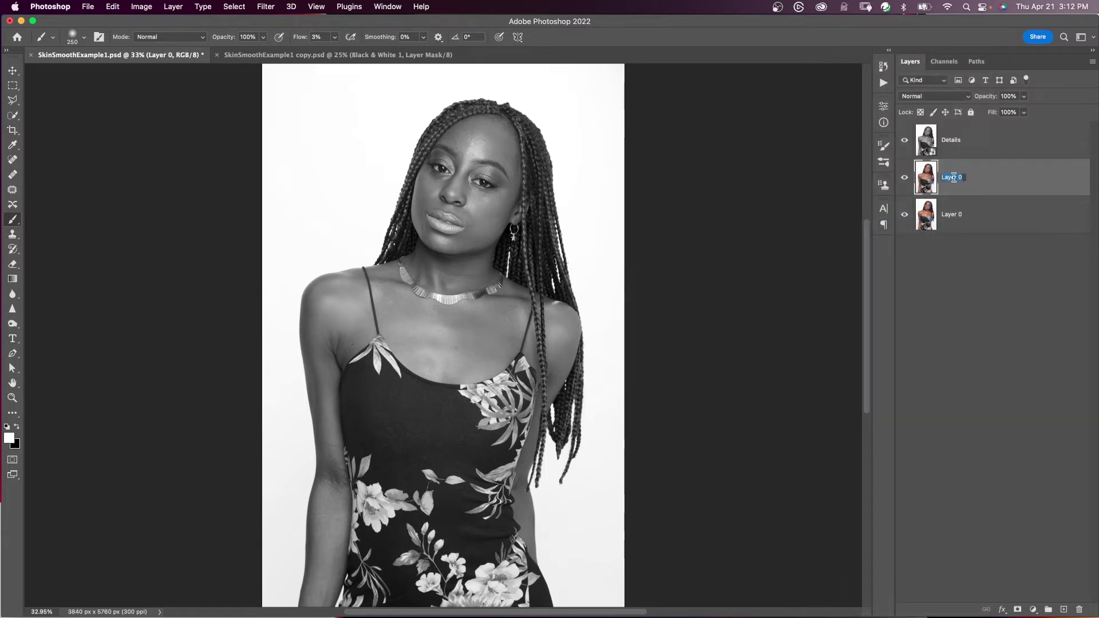
{"action": "type", "text": "Color"}
{"action": "key", "text": "Return"}
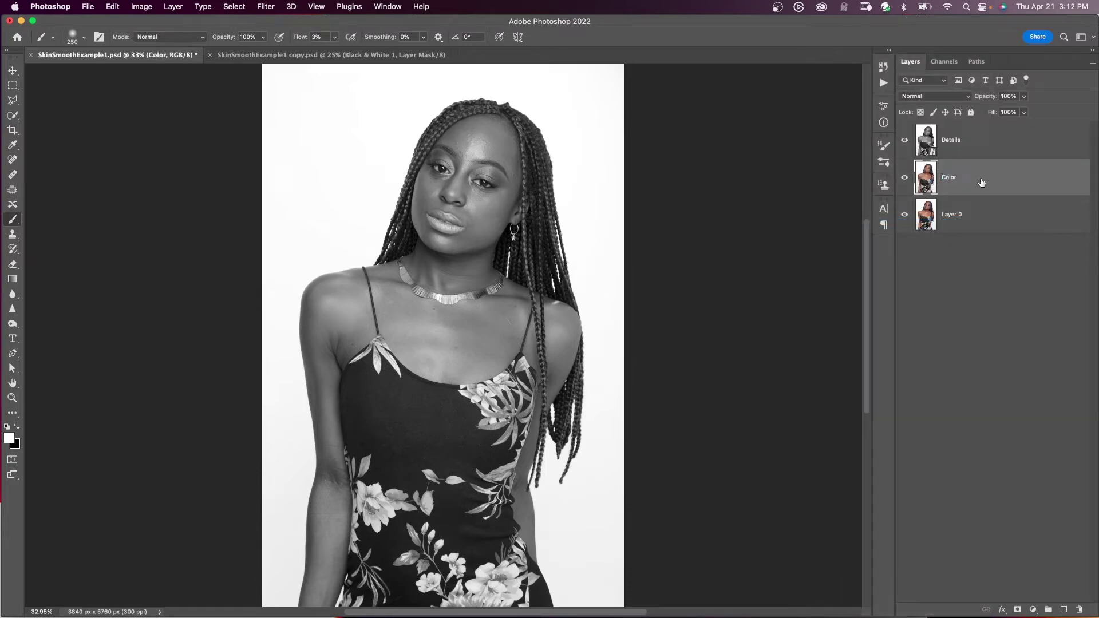
{"action": "right_click", "coordinate": [979, 182]}
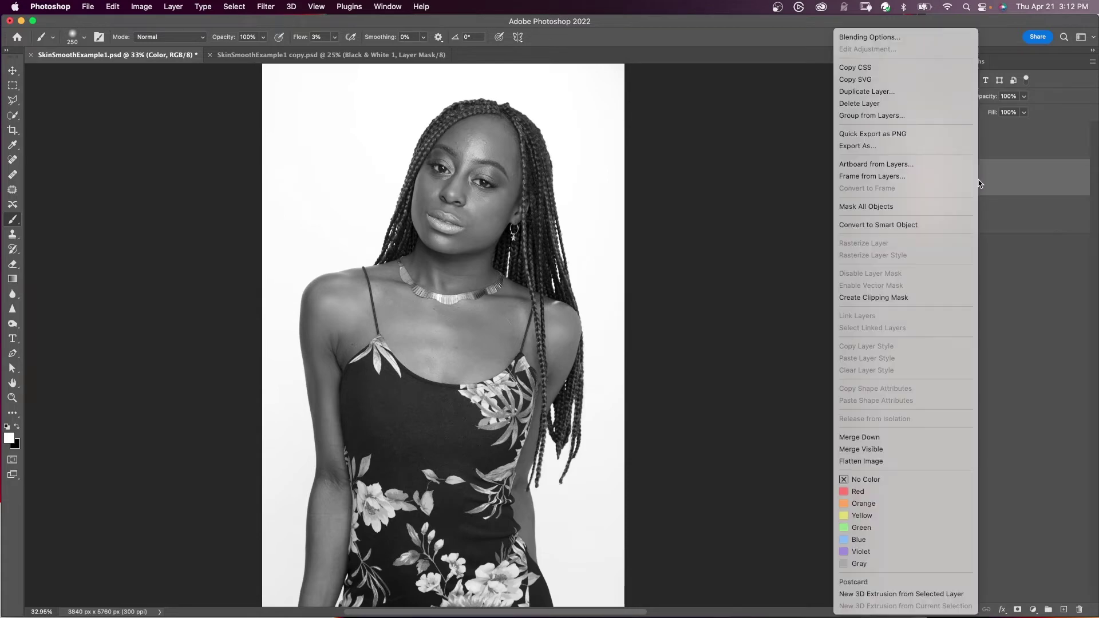
{"action": "left_click", "coordinate": [934, 224]}
Hide the Details layer and apply a Median noise filter with a 25 px radius to the Color layer
{"action": "left_click", "coordinate": [904, 141]}
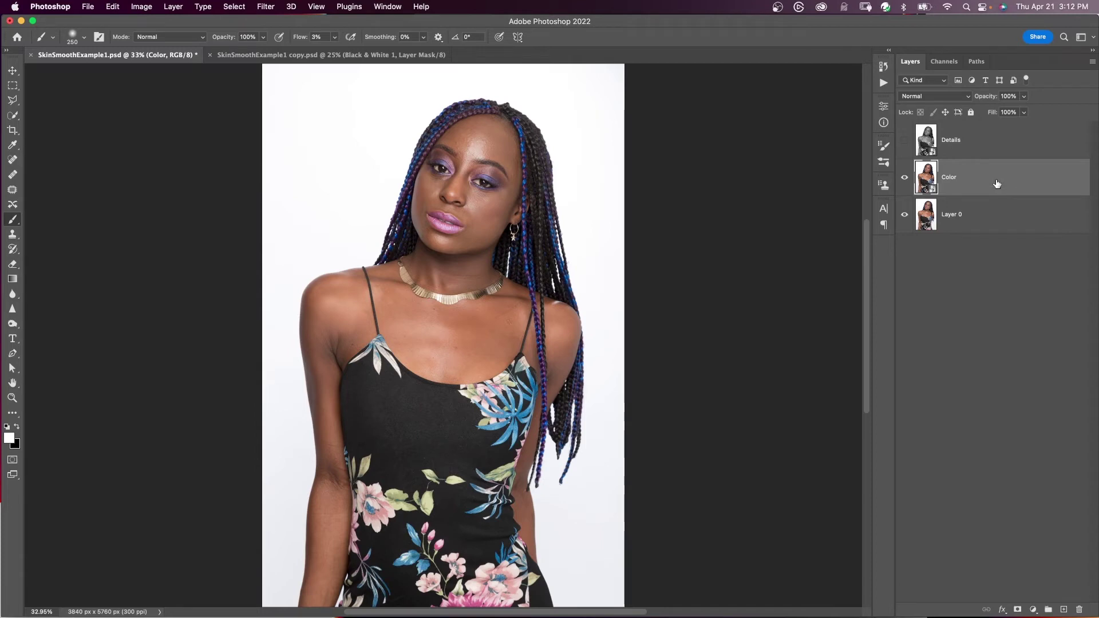
{"action": "left_click", "coordinate": [266, 7]}
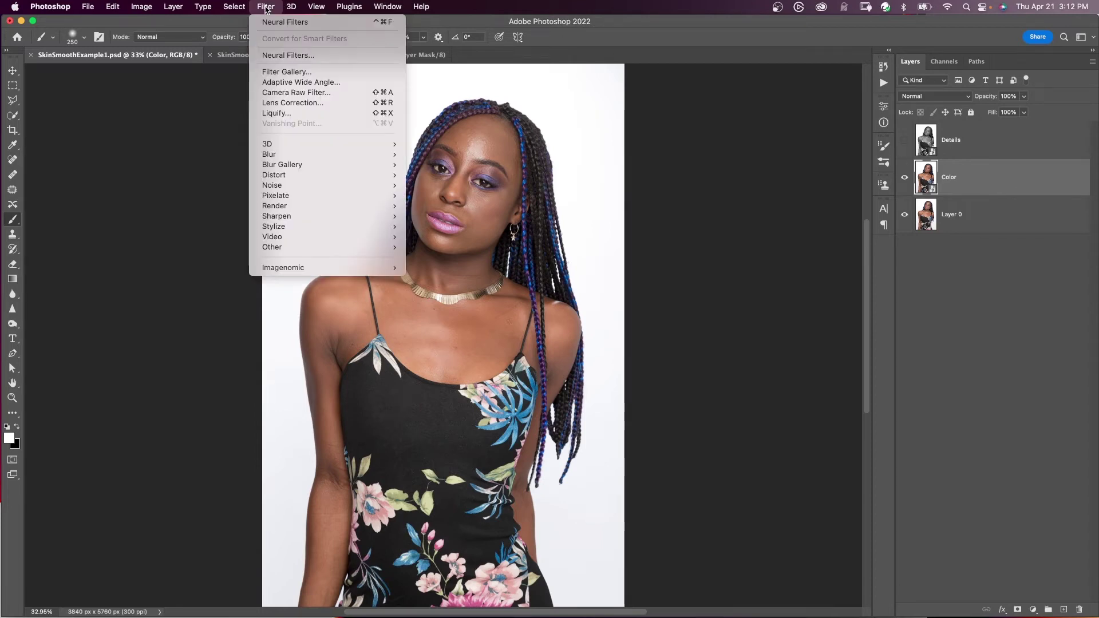
{"action": "mouse_move", "coordinate": [367, 184]}
{"action": "left_click", "coordinate": [424, 217]}
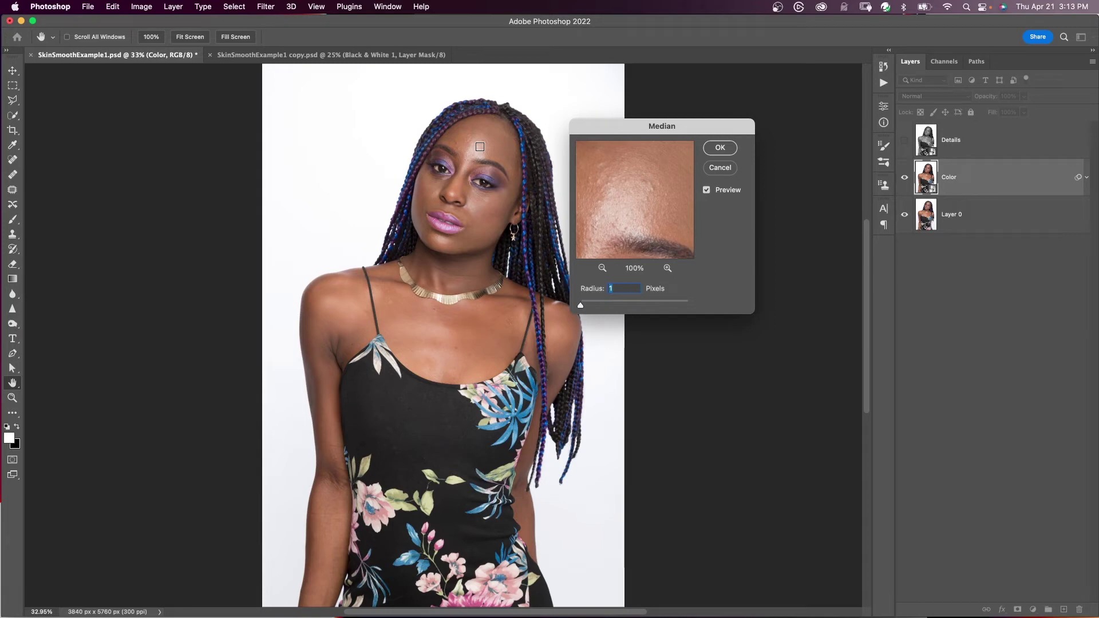
{"action": "key", "text": "super+equal"}
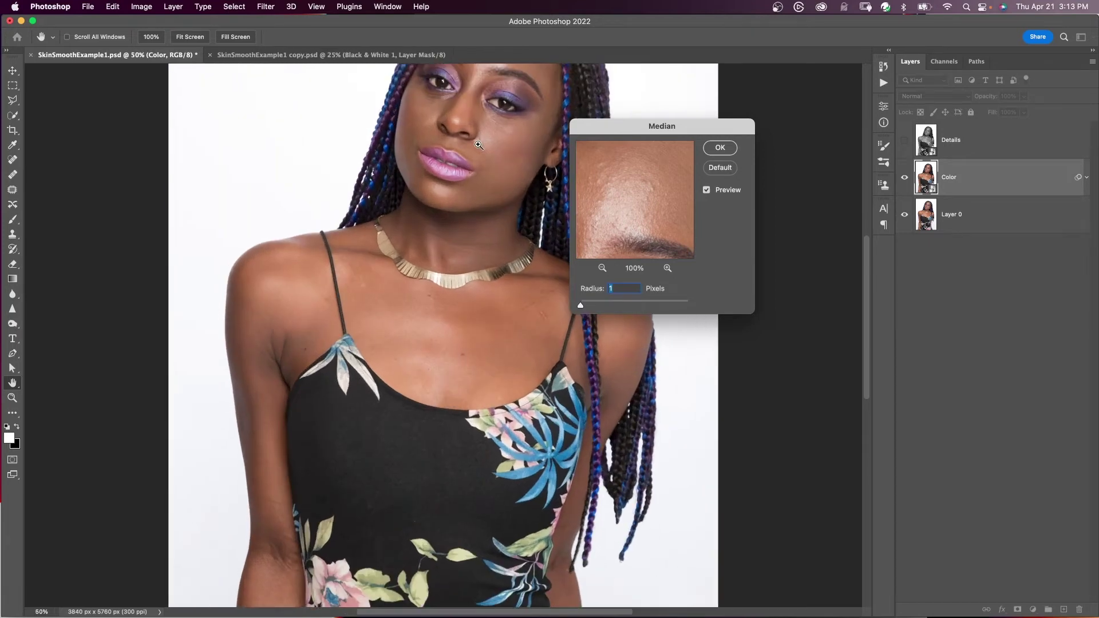
{"action": "scroll", "coordinate": [475, 142], "scroll_direction": "up", "scroll_amount": 5}
{"action": "scroll", "coordinate": [475, 142], "scroll_direction": "left", "scroll_amount": 2}
{"action": "left_click", "coordinate": [469, 142]}
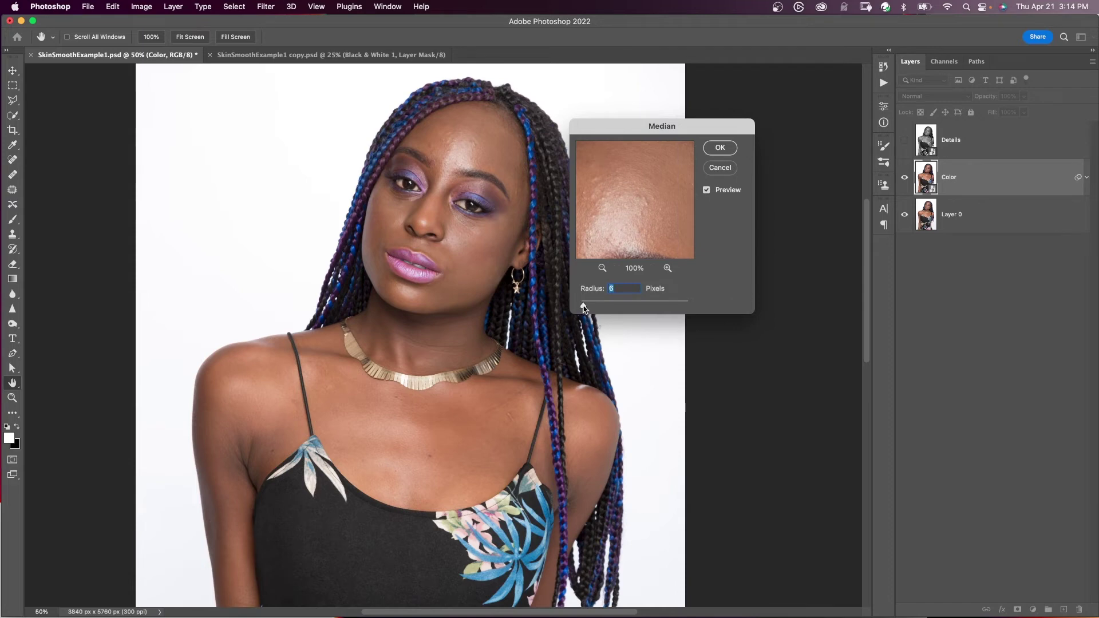
{"action": "left_click_drag", "start_coordinate": [580, 305], "coordinate": [595, 310]}
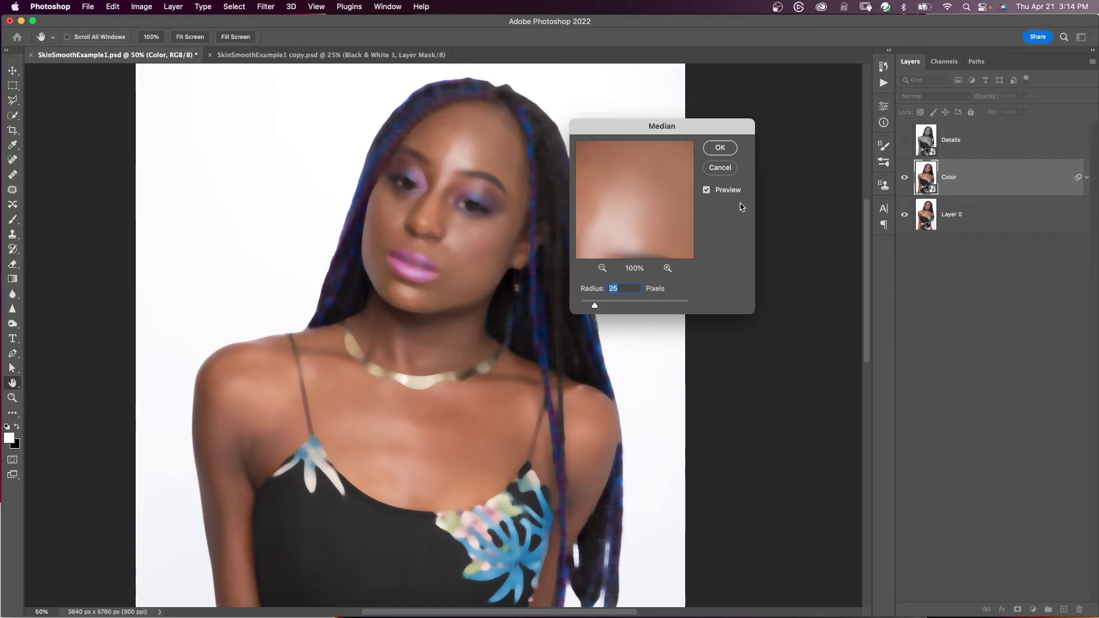
{"action": "left_click", "coordinate": [720, 148]}
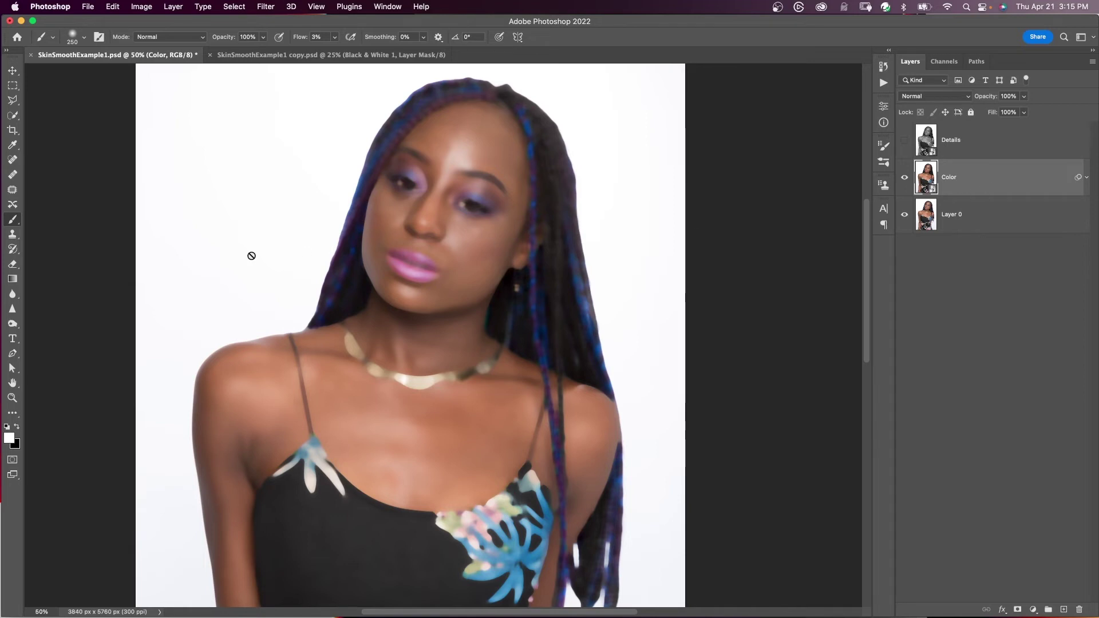
Show the Details layer, apply a High Pass filter with a 2.4 px radius to it, and set its blend mode to Linear Light
{"action": "left_click", "coordinate": [904, 141]}
{"action": "left_click", "coordinate": [990, 139]}
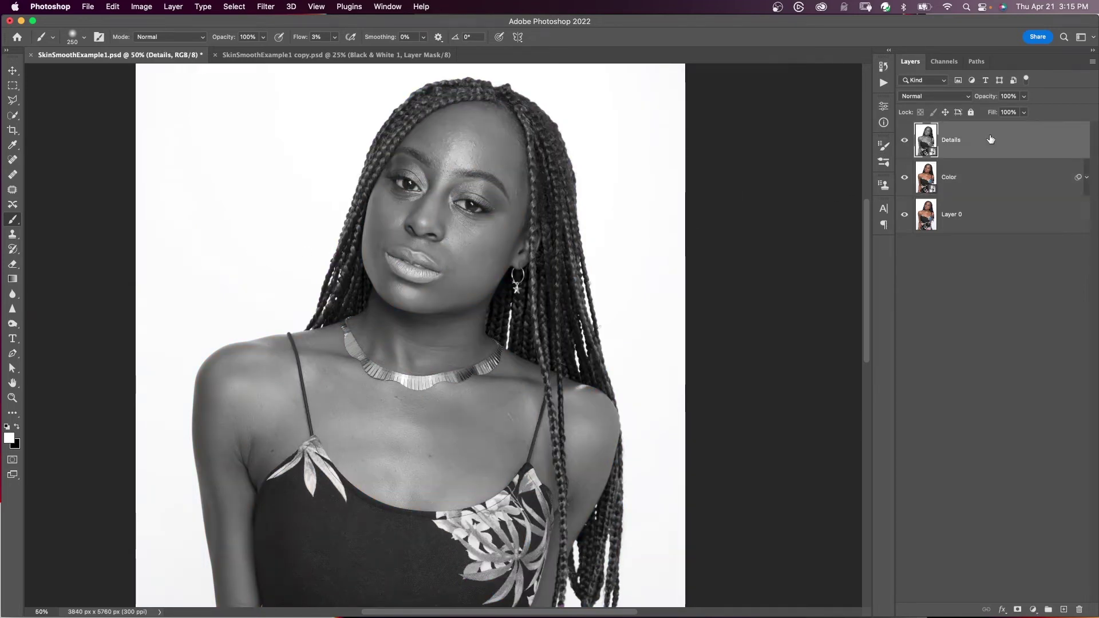
{"action": "left_click", "coordinate": [266, 8]}
{"action": "mouse_move", "coordinate": [343, 247]}
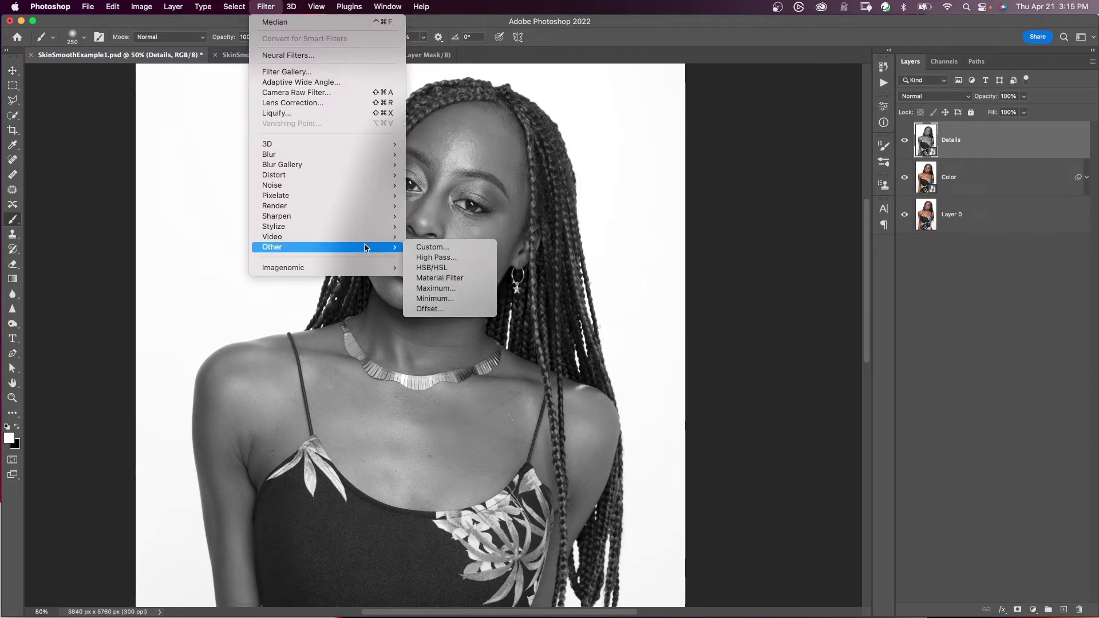
{"action": "left_click", "coordinate": [452, 255]}
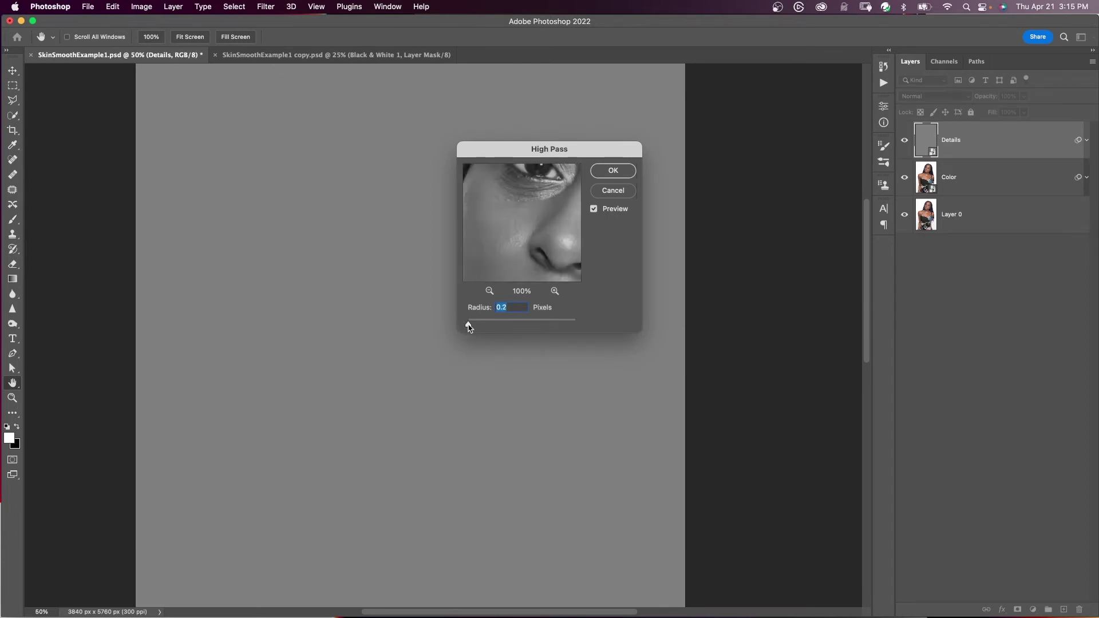
{"action": "left_click_drag", "start_coordinate": [468, 325], "coordinate": [481, 325]}
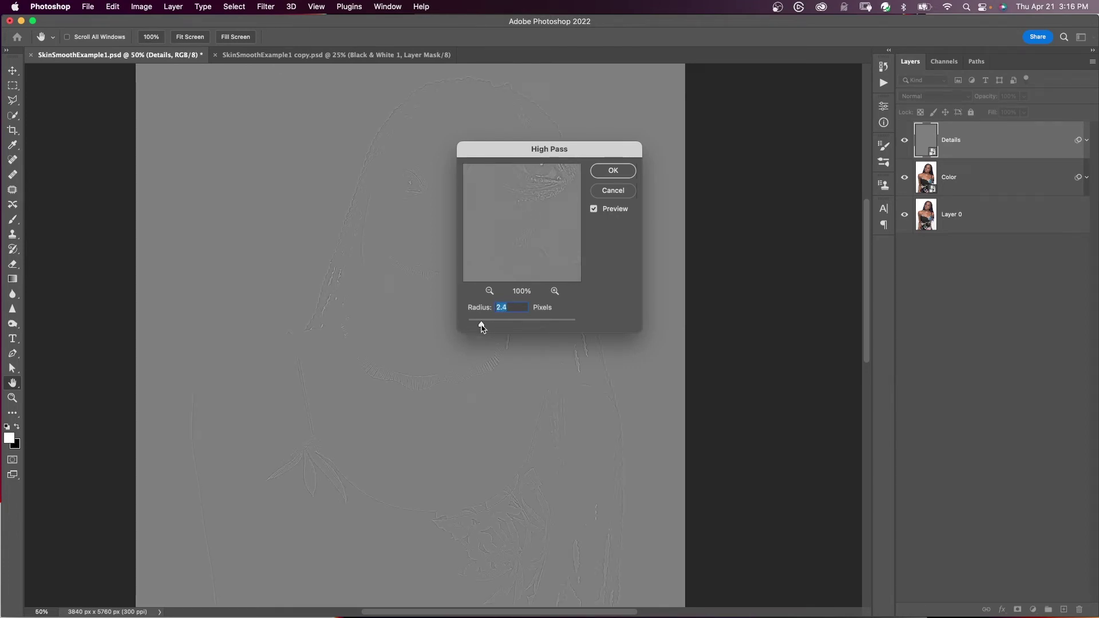
{"action": "left_click", "coordinate": [599, 172]}
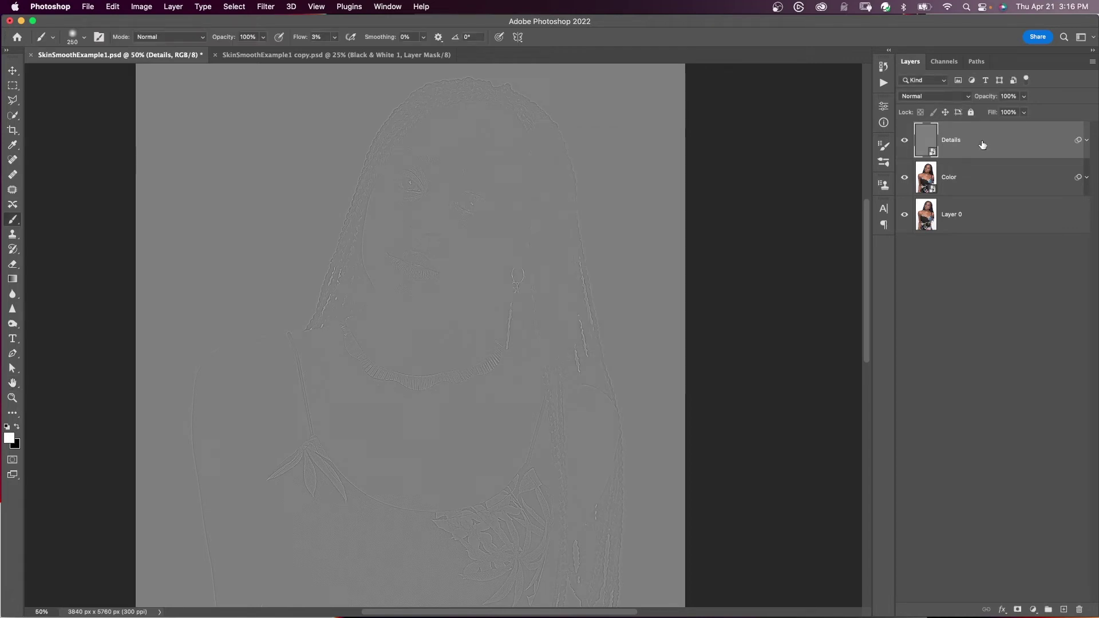
{"action": "left_click", "coordinate": [936, 97]}
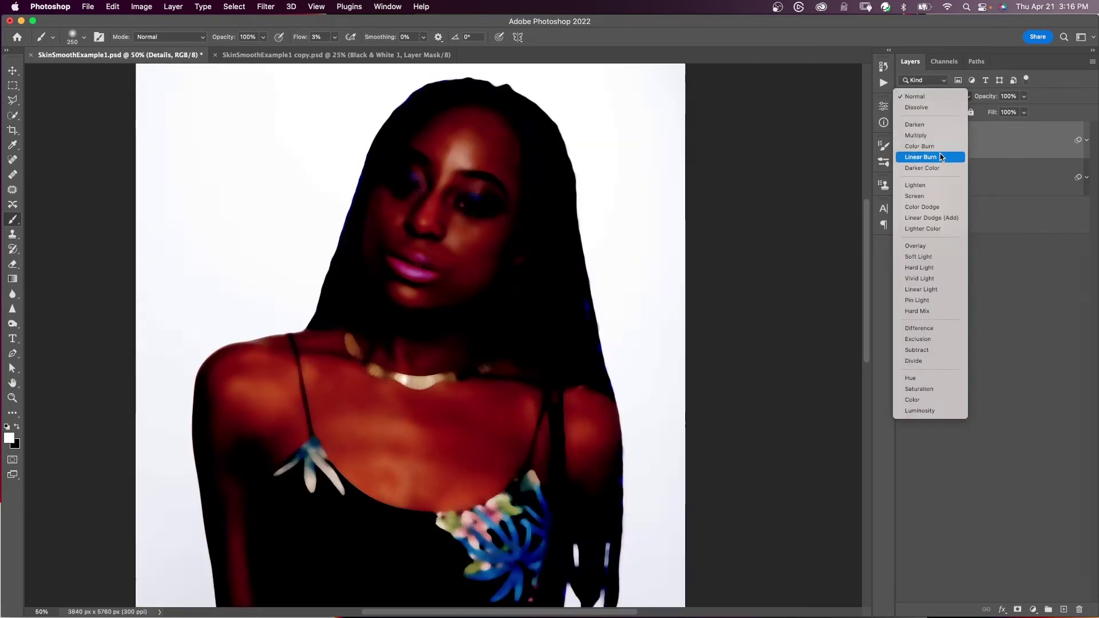
{"action": "left_click", "coordinate": [921, 289]}
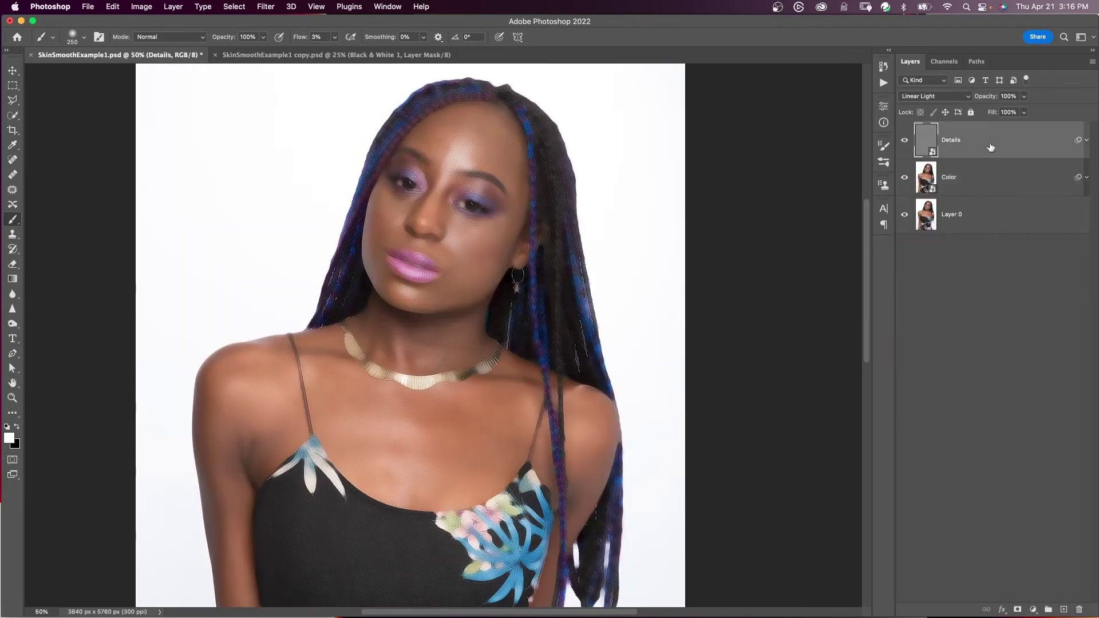
Group the Details and Color layers and add a black mask that hides the group
{"action": "left_click", "coordinate": [991, 177], "text": "shift"}
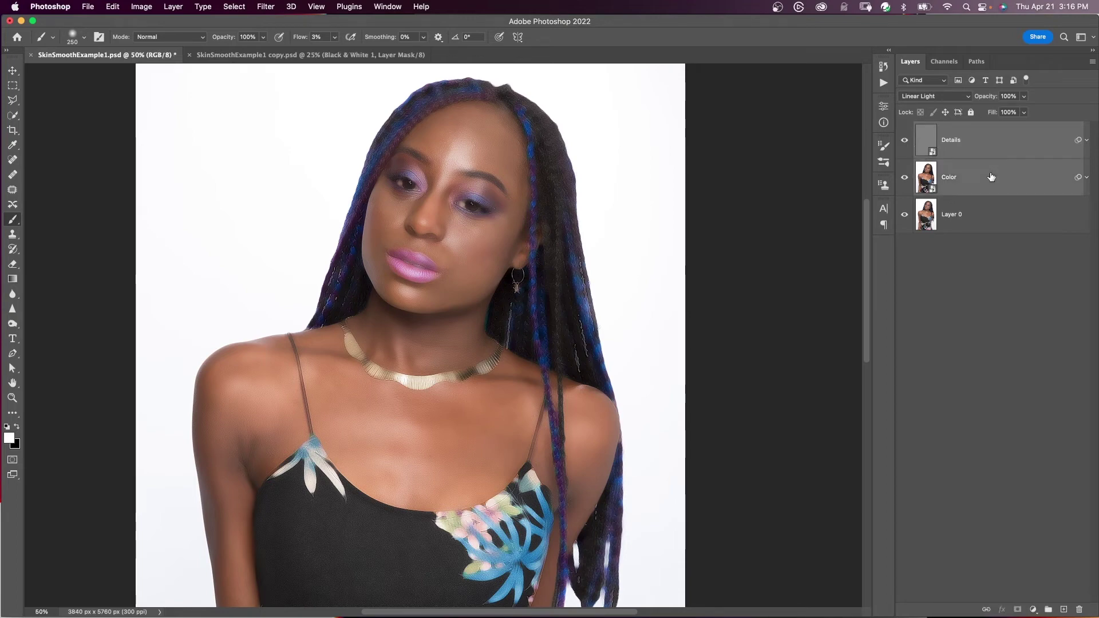
{"action": "key", "text": "cmd+g"}
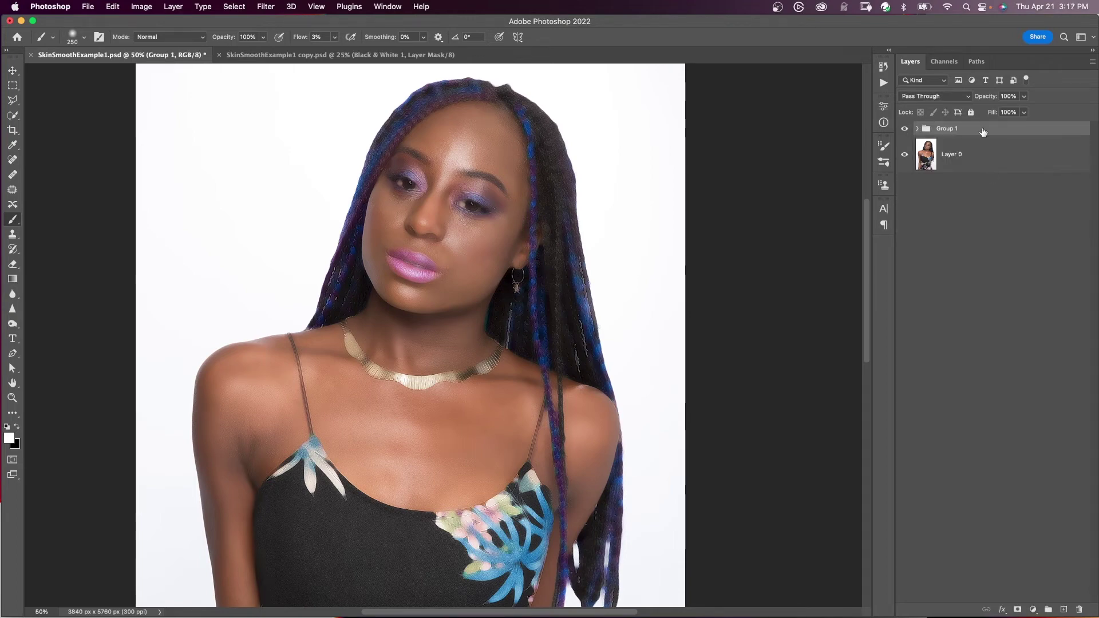
{"action": "left_click", "coordinate": [1017, 609], "text": "alt"}
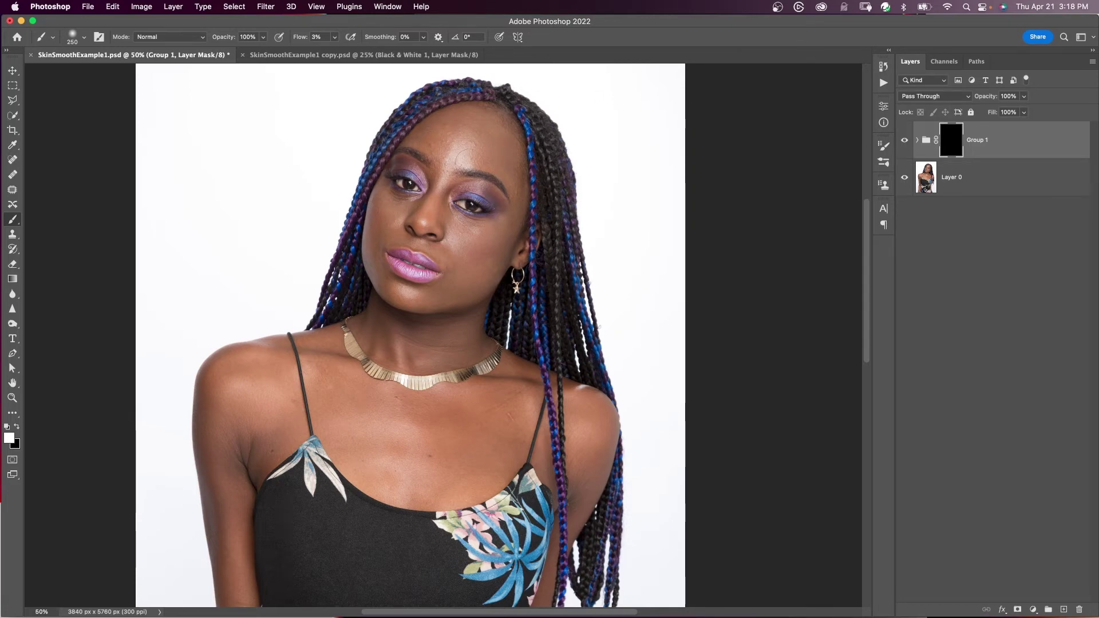
Compare the portrait with and without the smoothing painted on the forehead by toggling Group 1's visibility
{"action": "key", "text": "super+equal"}
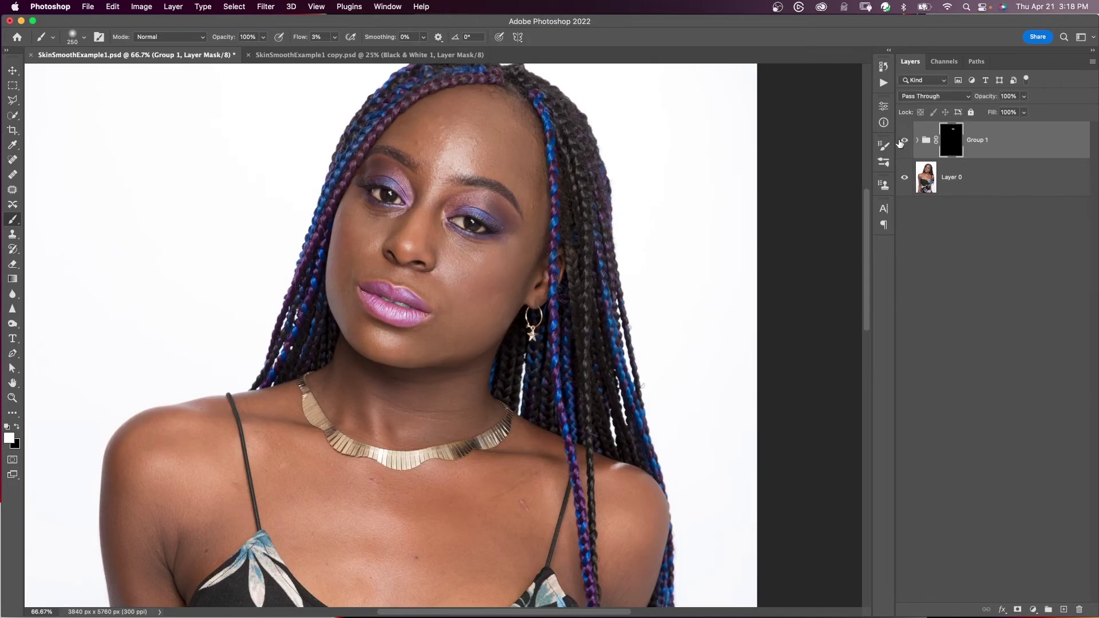
{"action": "left_click", "coordinate": [903, 141]}
{"action": "left_click", "coordinate": [903, 140]}
{"action": "left_click", "coordinate": [902, 142]}
{"action": "left_click", "coordinate": [902, 142]}
Paint white on Group 1's mask over the face and chest with 500 and 175 px brushes, and set the group's opacity to 77%
{"action": "key", "text": "bracketright"}
{"action": "scroll", "coordinate": [481, 340], "scroll_direction": "down", "scroll_amount": 3}
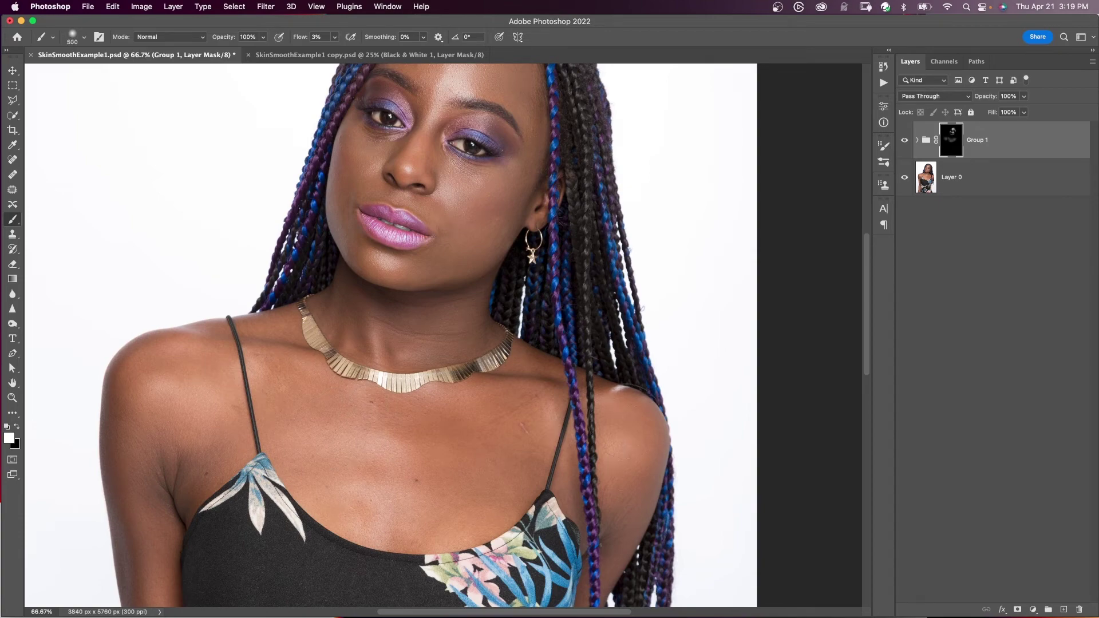
{"action": "key", "text": "bracketleft"}
{"action": "key", "text": "bracketleft"}
{"action": "key", "text": "bracketleft"}
{"action": "key", "text": "bracketleft"}
{"action": "key", "text": "bracketleft"}
{"action": "scroll", "coordinate": [443, 329], "scroll_direction": "up", "scroll_amount": 4}
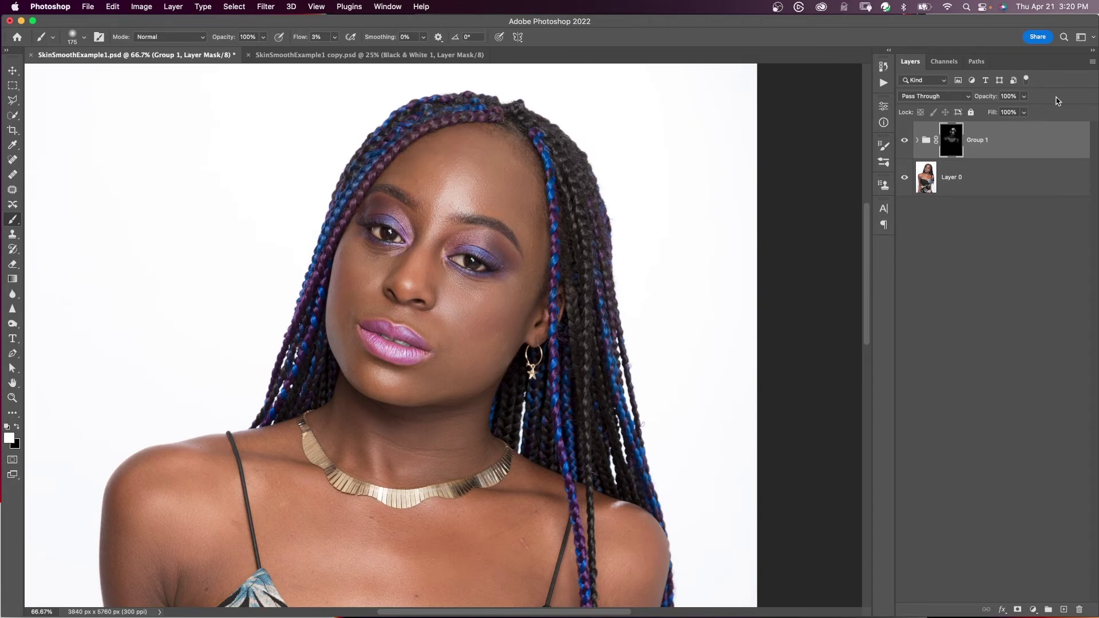
{"action": "left_click_drag", "start_coordinate": [1023, 96], "coordinate": [1015, 113]}
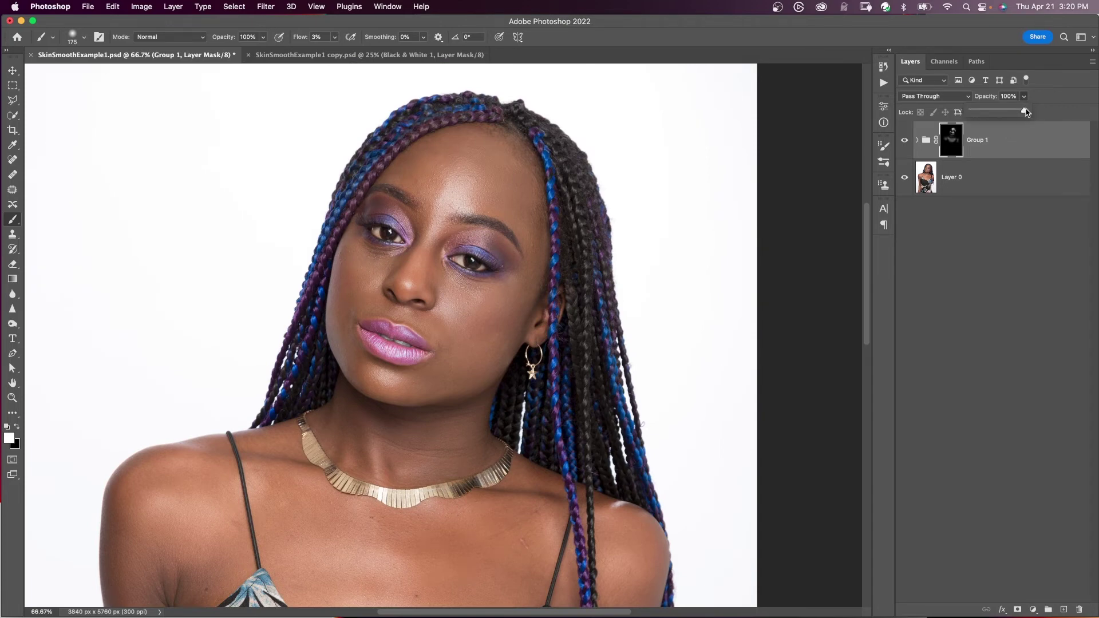
{"action": "left_click", "coordinate": [1028, 138]}
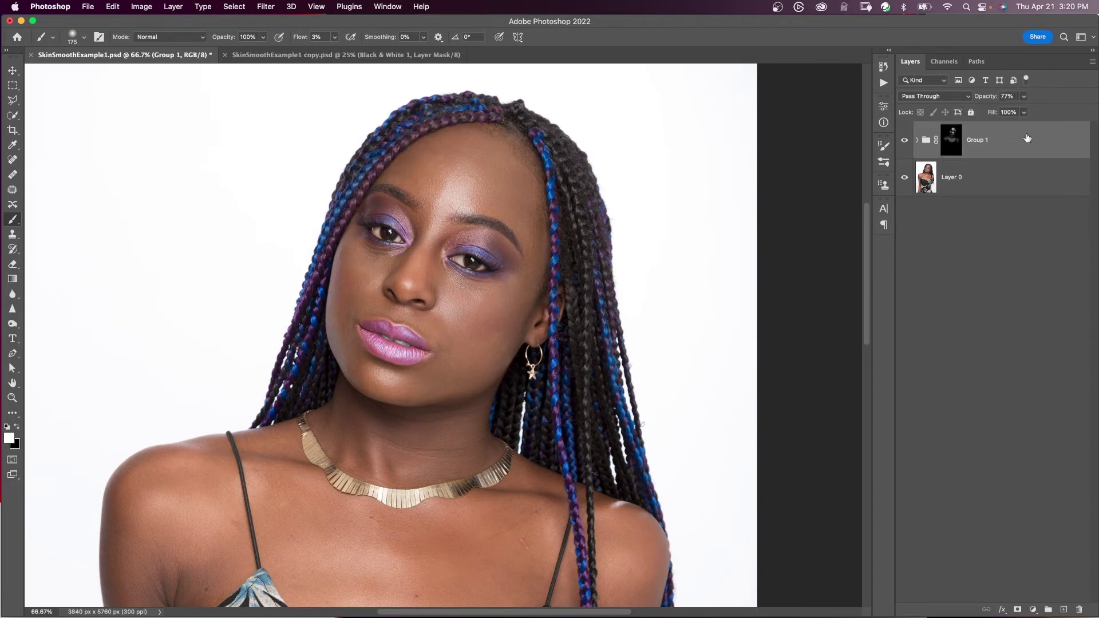
Add a Curves adjustment that brightens the midtones, invert its mask to black, and rename it Dodge
{"action": "left_click", "coordinate": [1033, 609]}
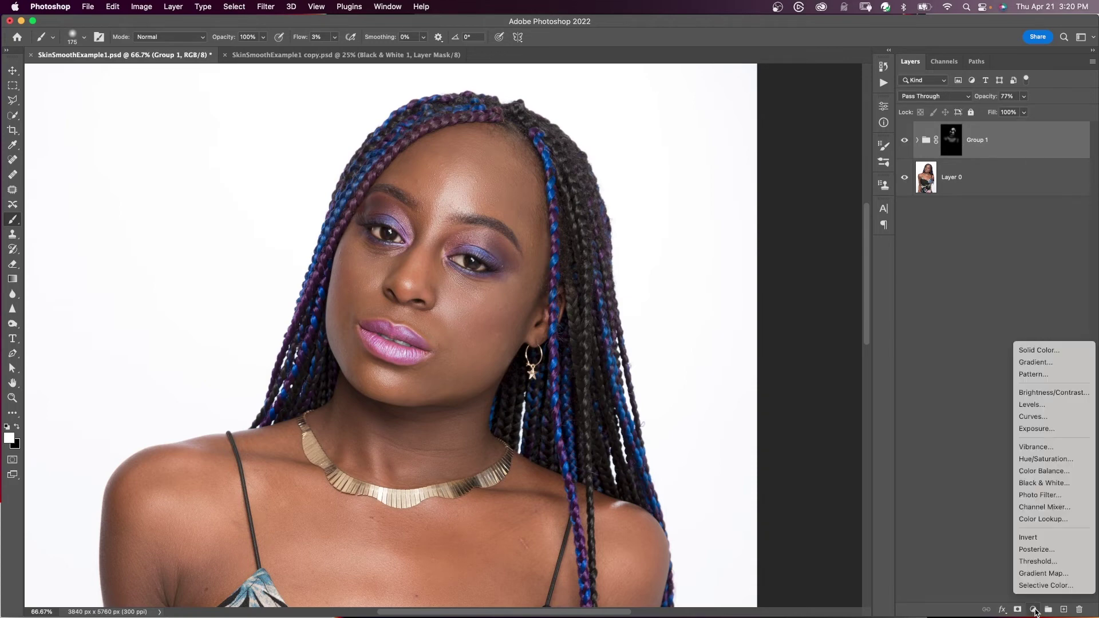
{"action": "left_click", "coordinate": [1037, 421]}
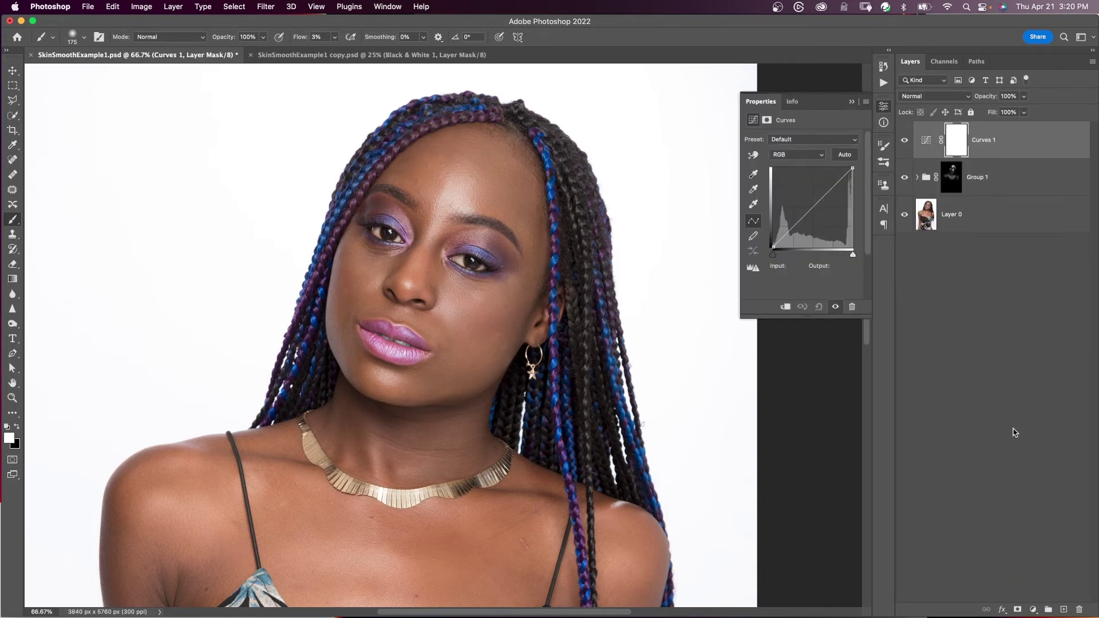
{"action": "left_click_drag", "start_coordinate": [808, 211], "coordinate": [809, 189]}
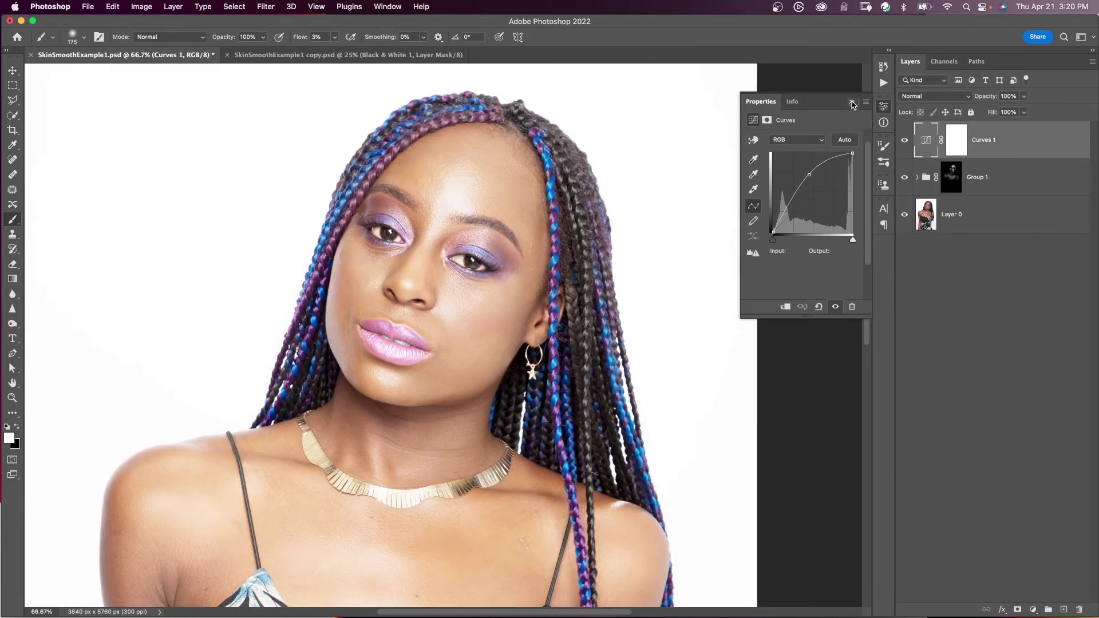
{"action": "left_click", "coordinate": [852, 102]}
{"action": "left_click", "coordinate": [955, 140]}
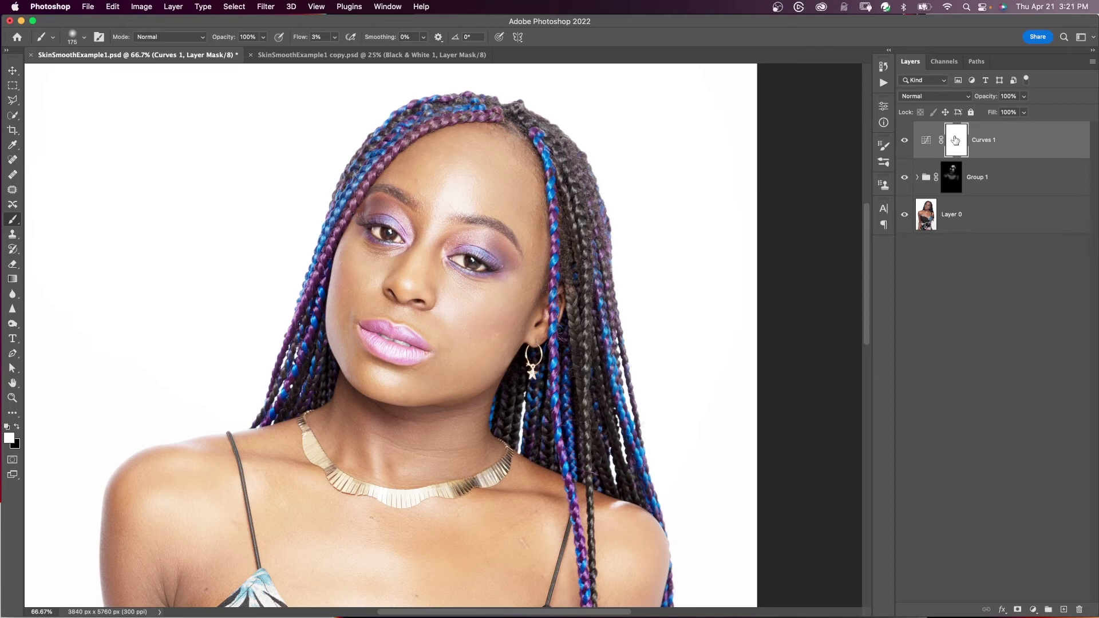
{"action": "key", "text": "super+i"}
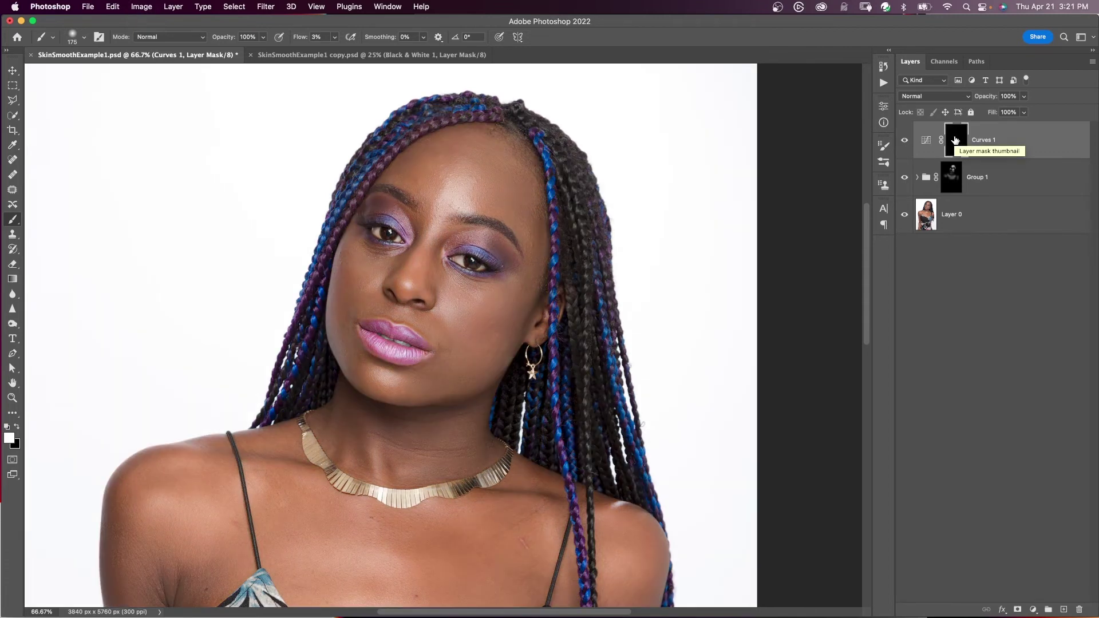
{"action": "double_click", "coordinate": [984, 140]}
{"action": "type", "text": "Dodge"}
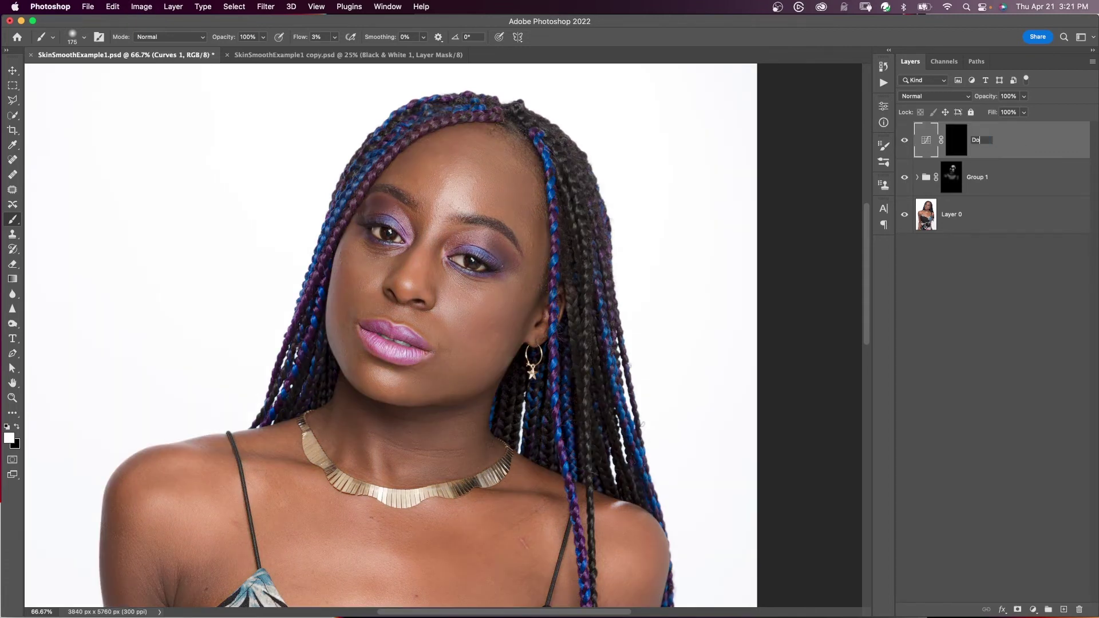
{"action": "key", "text": "Return"}
Add a second Curves adjustment that darkens the midtones, invert its mask to black, and rename it Burn
{"action": "left_click", "coordinate": [1032, 609]}
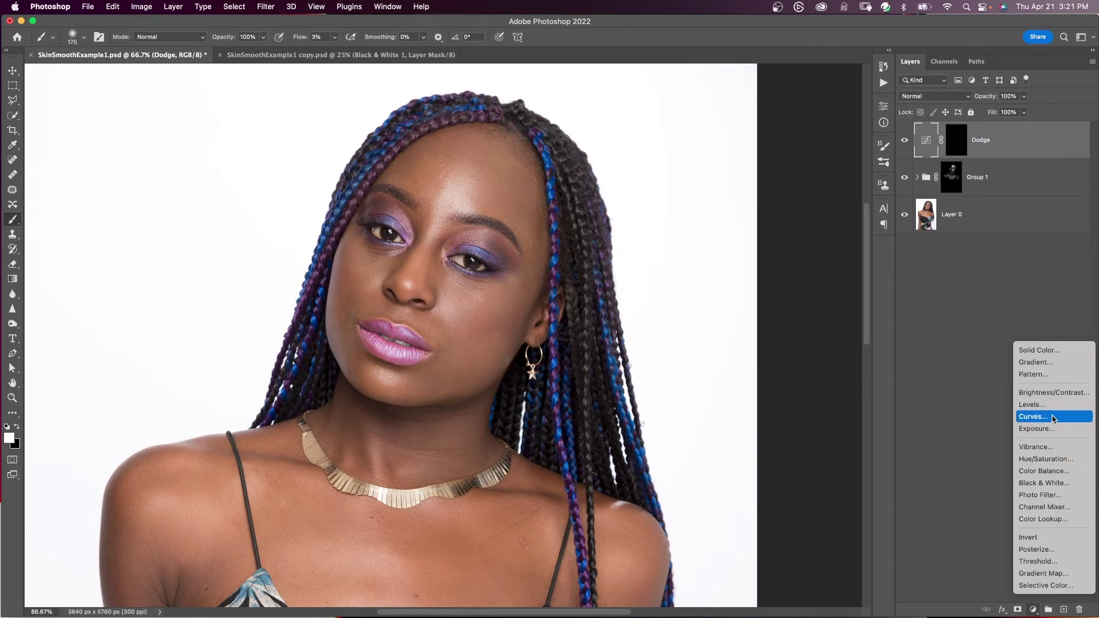
{"action": "left_click", "coordinate": [1052, 418]}
{"action": "left_click_drag", "start_coordinate": [809, 192], "coordinate": [815, 211]}
{"action": "left_click", "coordinate": [953, 134]}
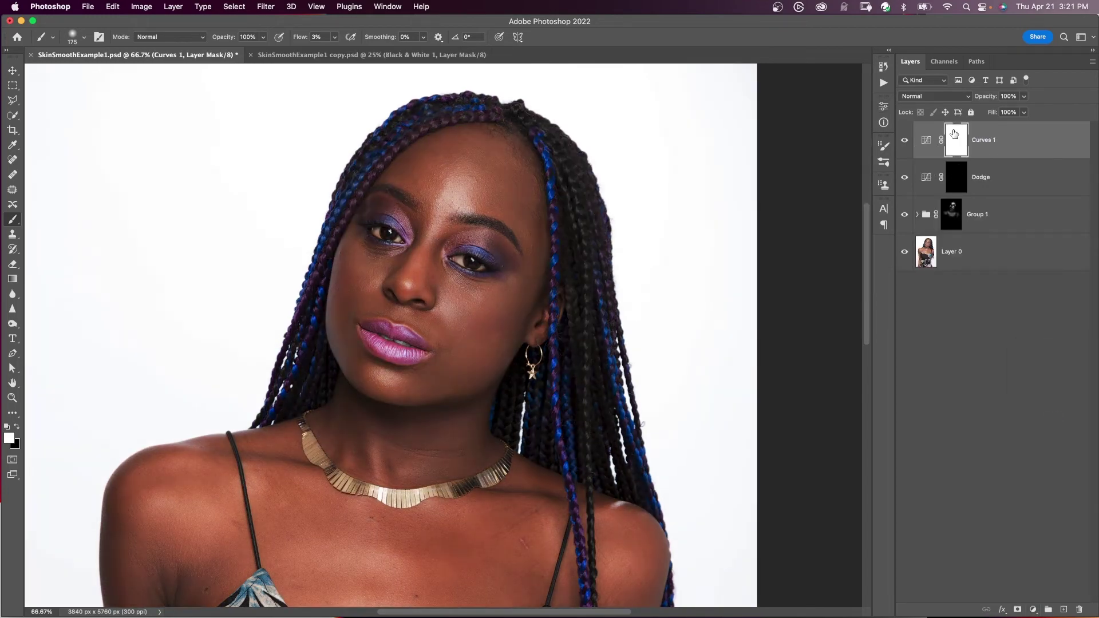
{"action": "key", "text": "super+i"}
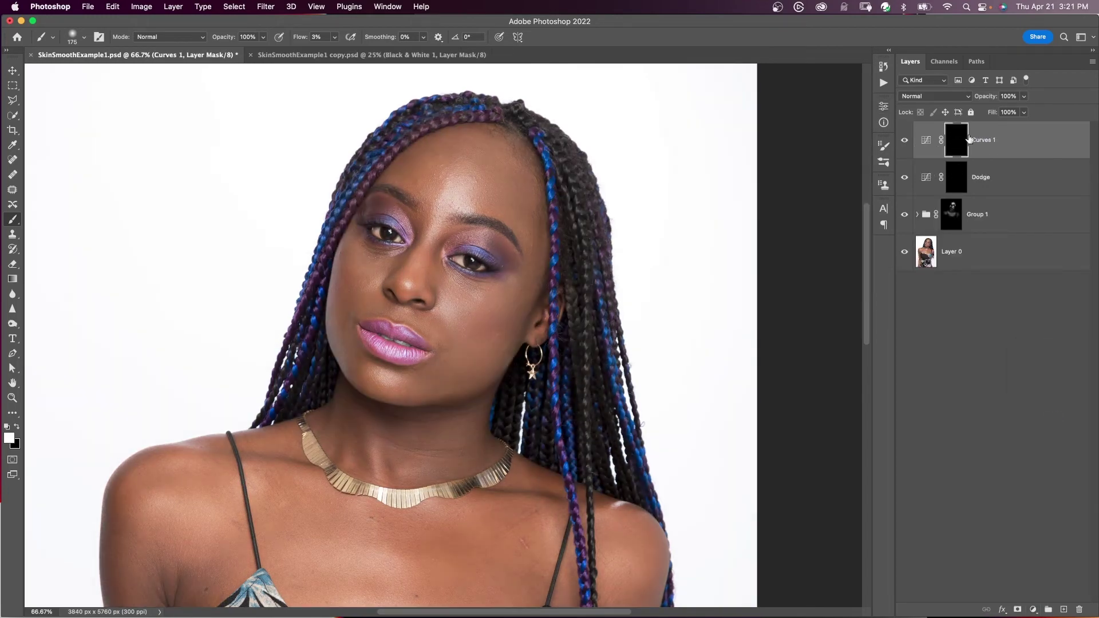
{"action": "double_click", "coordinate": [986, 141]}
{"action": "type", "text": "Burn"}
{"action": "key", "text": "Return"}
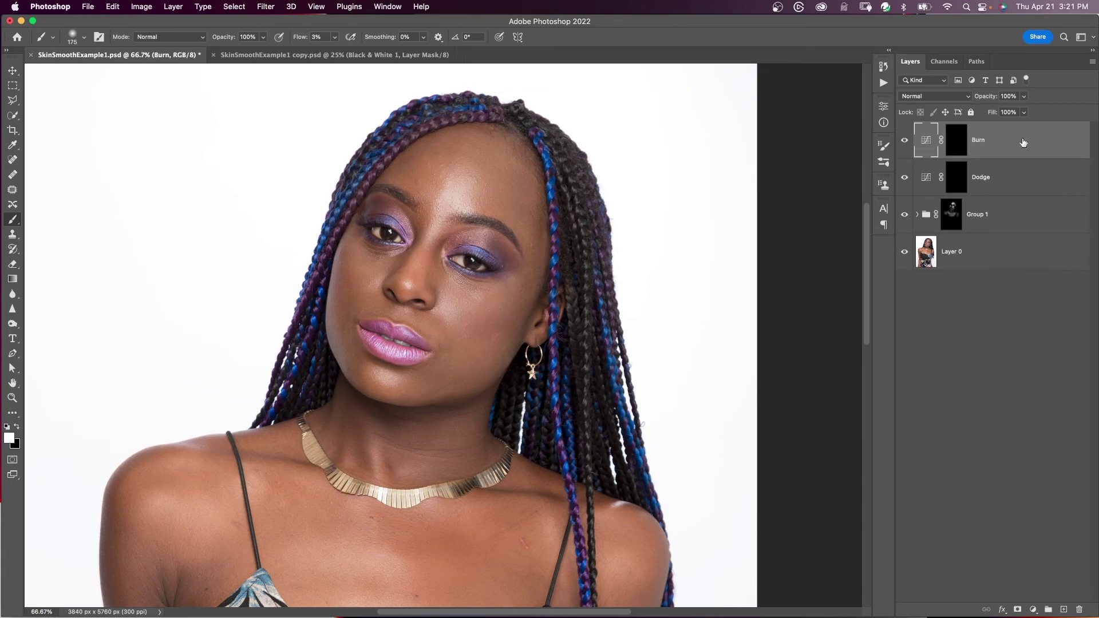
Group the Burn and Dodge layers and paint white on the Dodge mask over the area between the eyes
{"action": "key", "text": "super+backslash"}
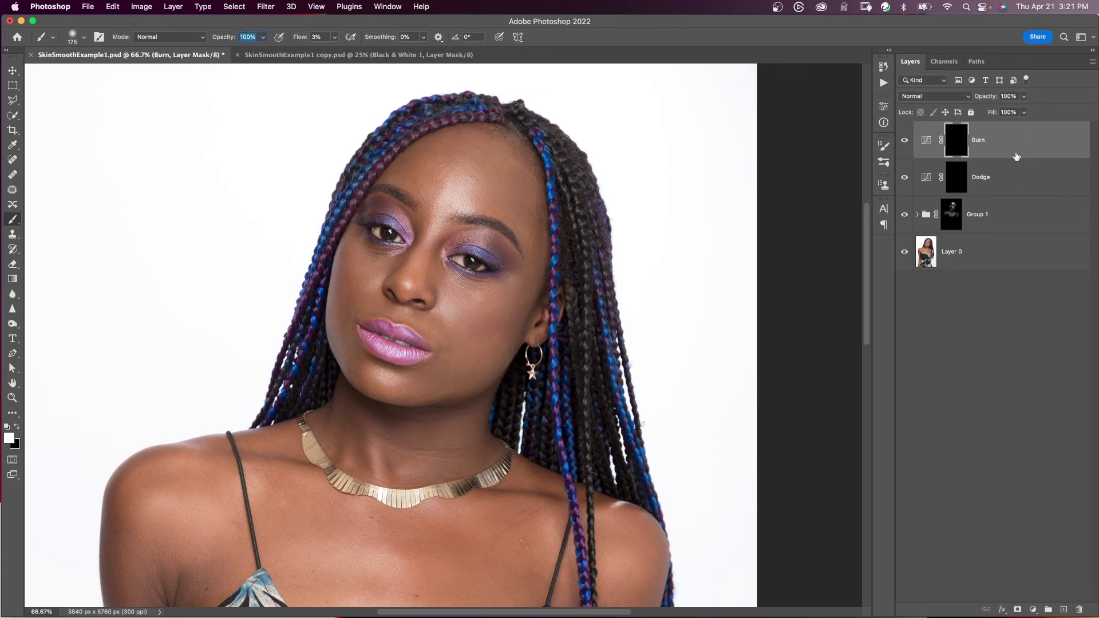
{"action": "left_click", "coordinate": [1015, 180], "text": "shift"}
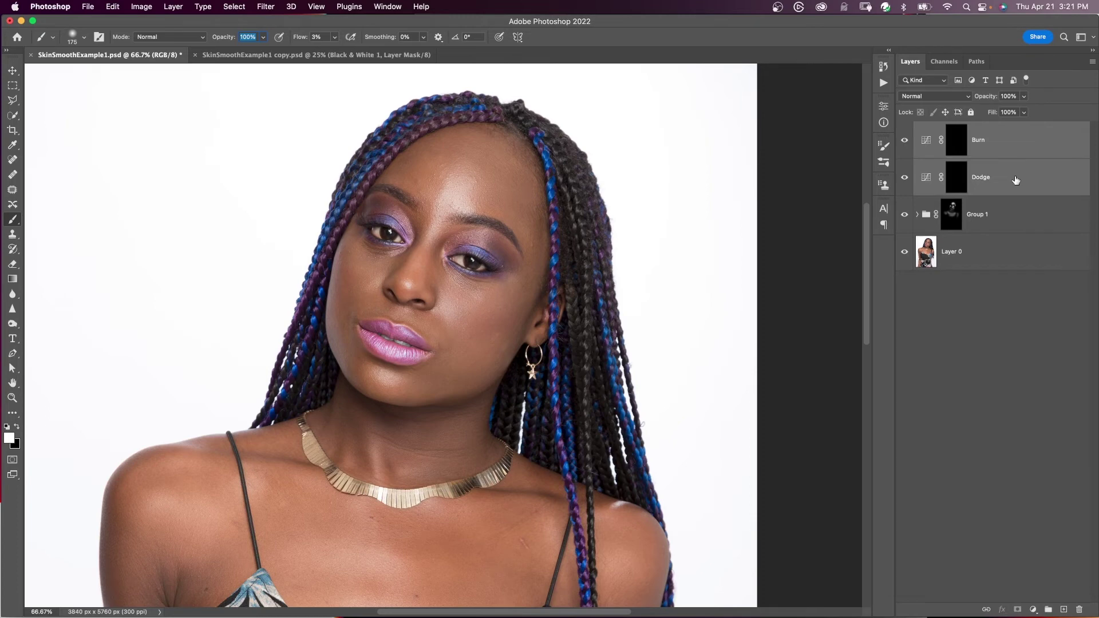
{"action": "key", "text": "super+g"}
{"action": "left_click", "coordinate": [972, 193]}
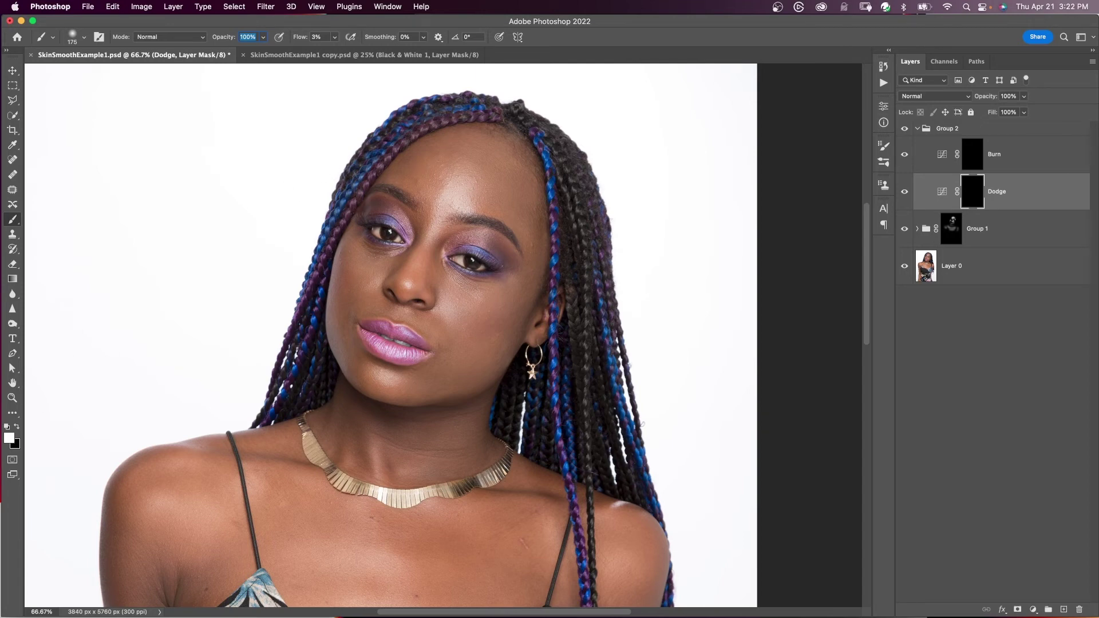
{"action": "left_click", "coordinate": [448, 188]}
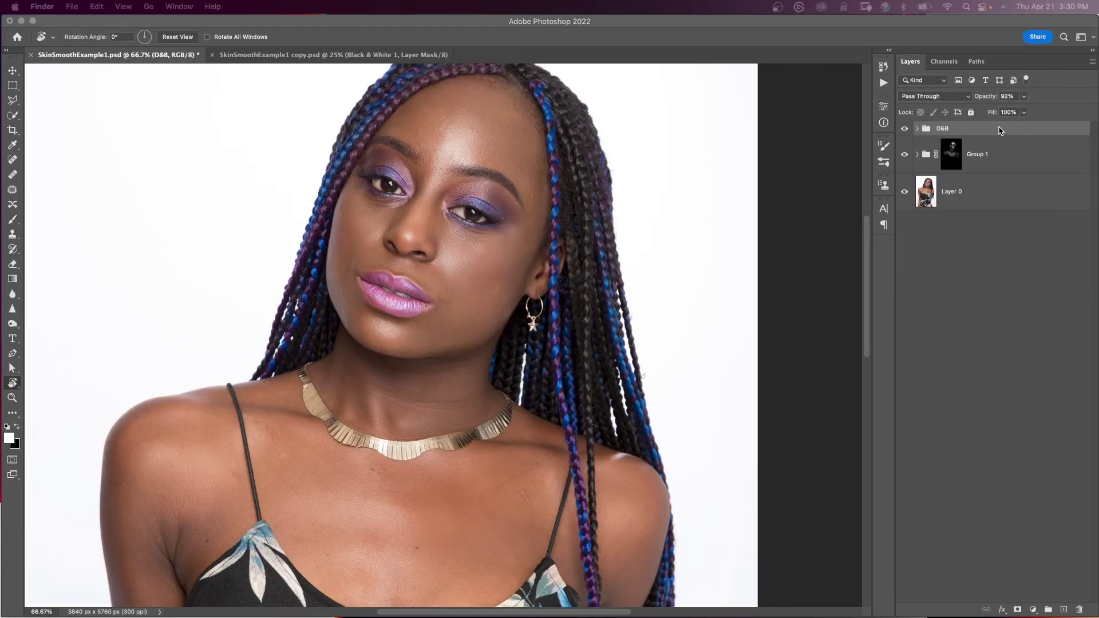
Add a Black & White adjustment above the D&B group with Reds at -14 and Yellows at 13
{"action": "left_click", "coordinate": [1033, 609]}
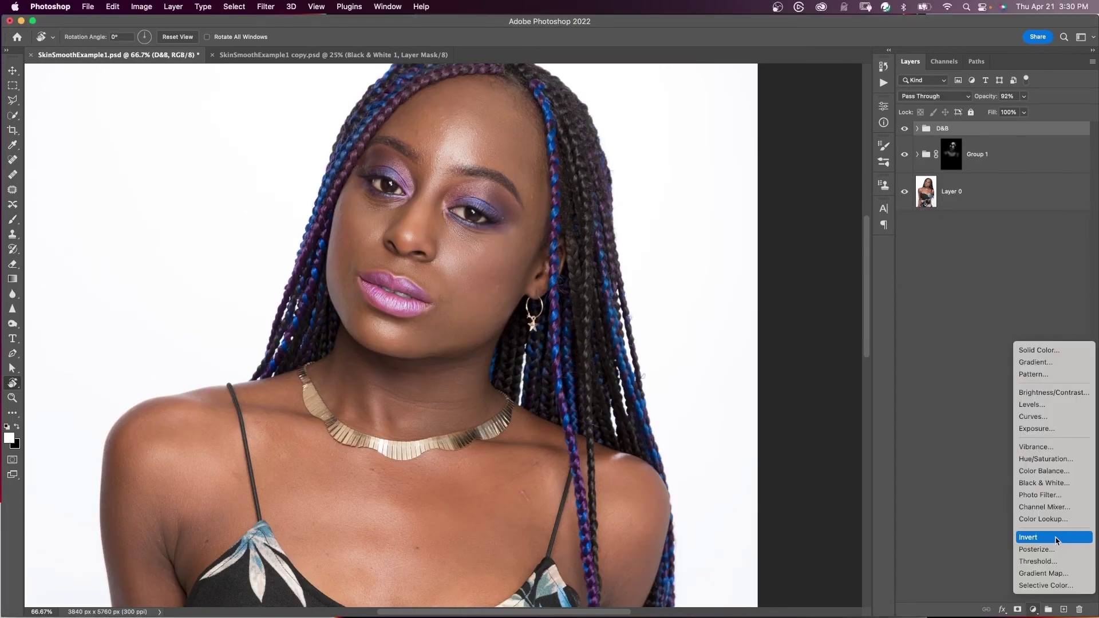
{"action": "left_click", "coordinate": [1043, 485]}
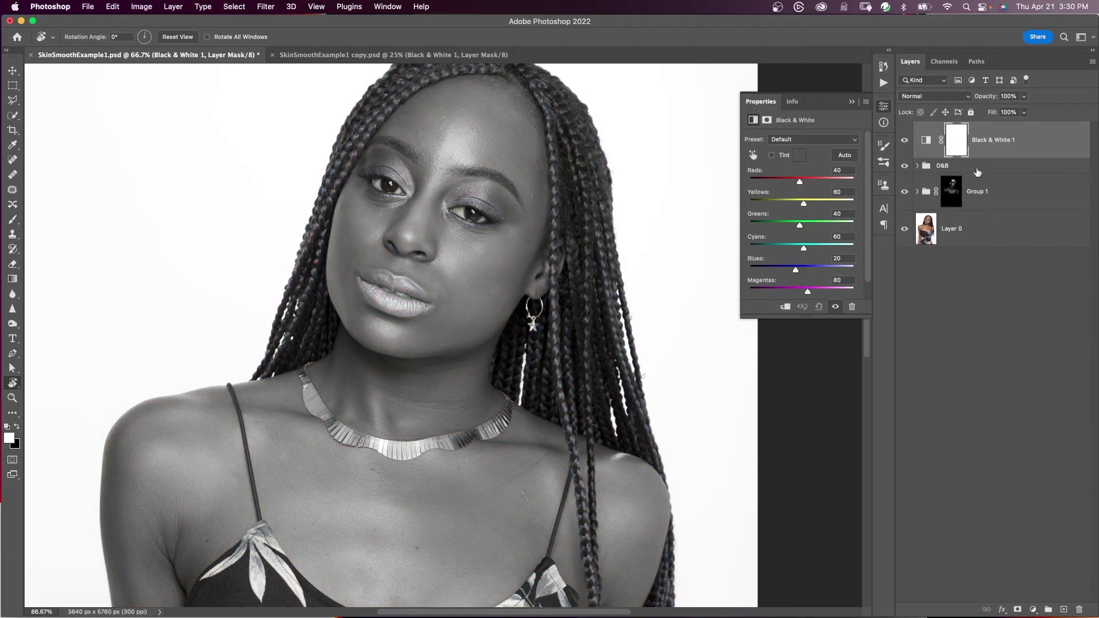
{"action": "left_click_drag", "start_coordinate": [800, 181], "coordinate": [795, 206]}
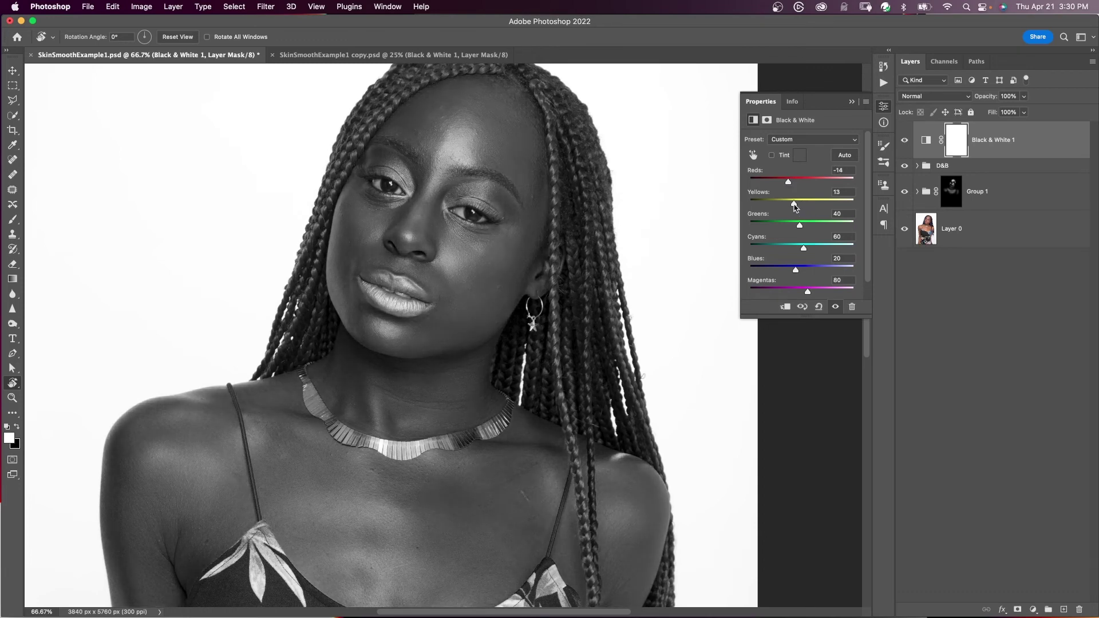
{"action": "left_click", "coordinate": [1018, 258]}
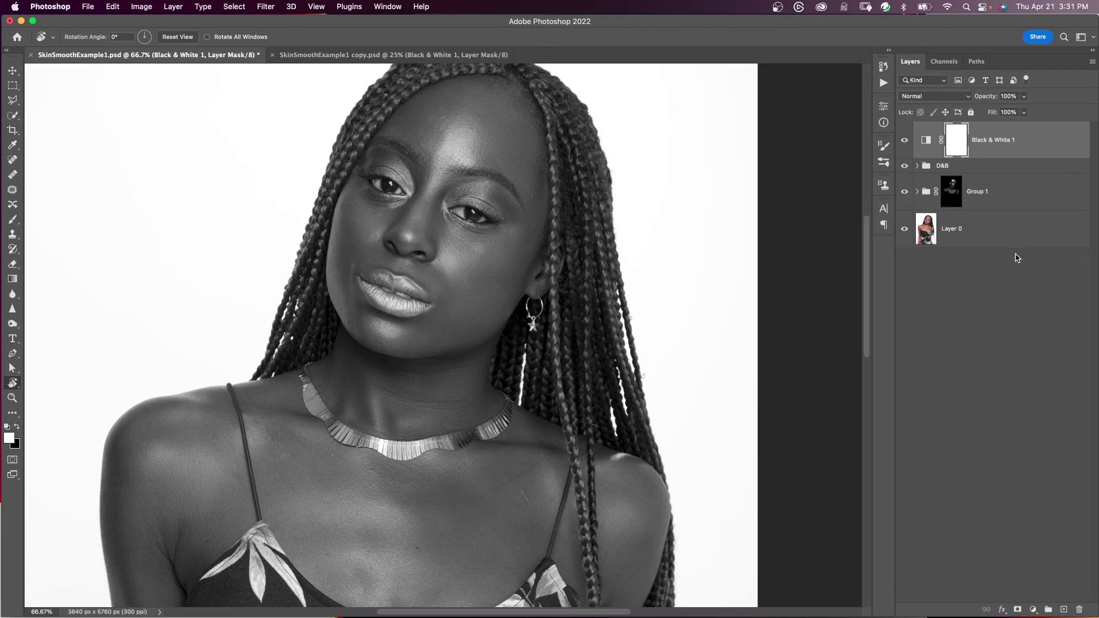
Expand the D&B group and paint white on the Dodge mask over the skin beside the shoulder strap
{"action": "left_click", "coordinate": [917, 166]}
{"action": "key", "text": "b"}
{"action": "left_click_drag", "start_coordinate": [241, 412], "coordinate": [258, 426]}
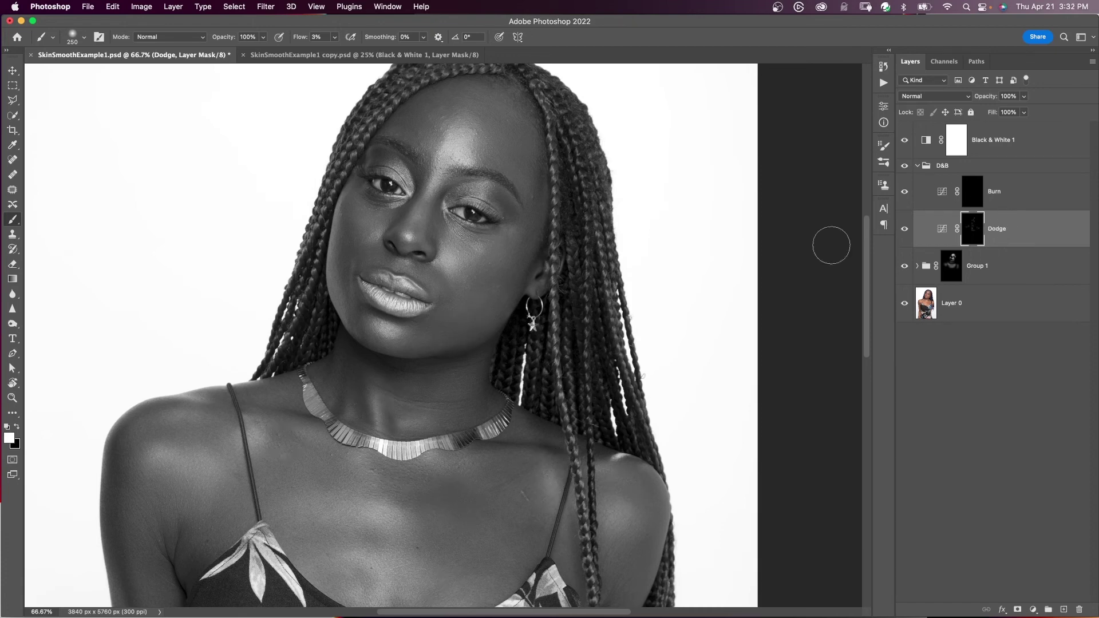
Hide the Black & White adjustment and compare the retouched portrait with the original Layer 0 alone
{"action": "left_click", "coordinate": [904, 140]}
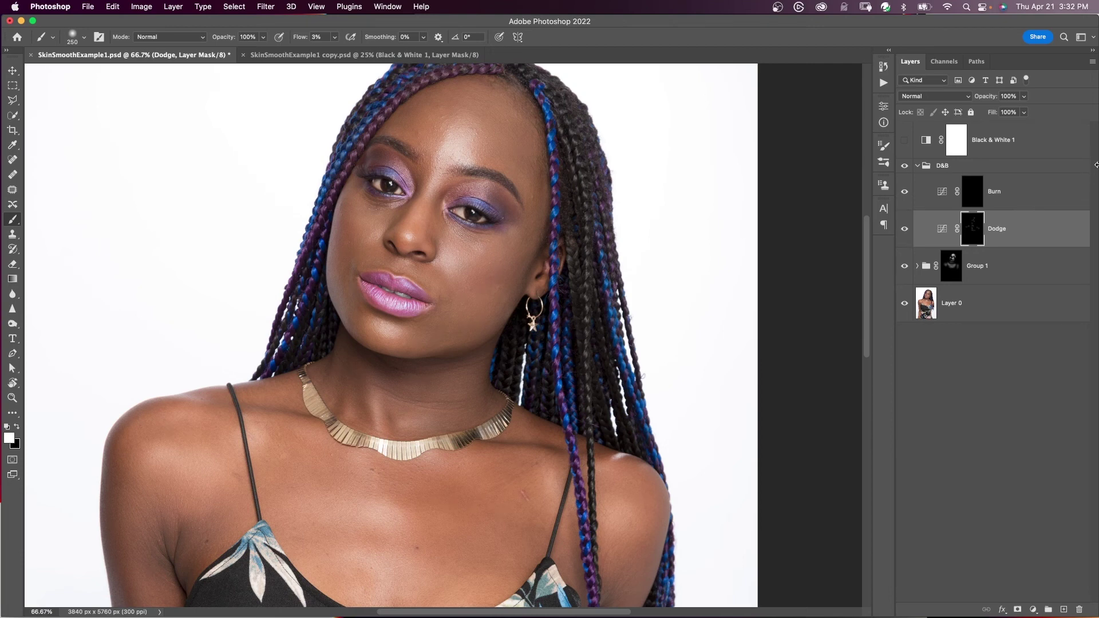
{"action": "left_click", "coordinate": [904, 304], "text": "alt"}
{"action": "left_click", "coordinate": [904, 304], "text": "alt"}
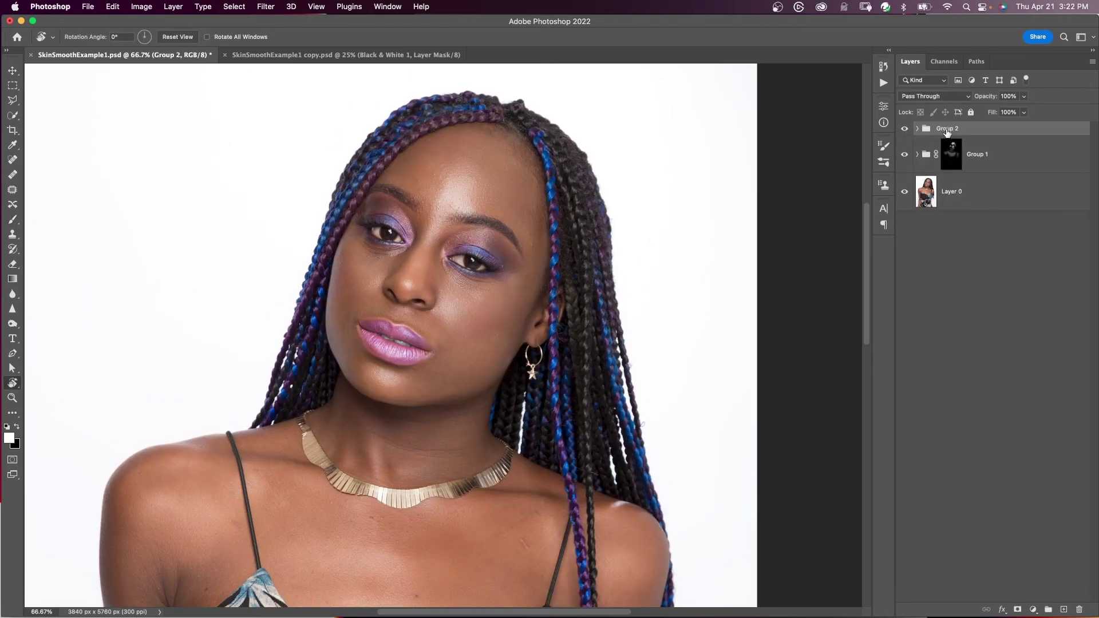
Rename the dodge and burn group as D&B and set its opacity to 92%
{"action": "double_click", "coordinate": [947, 129]}
{"action": "type", "text": "D&B"}
{"action": "key", "text": "Return"}
{"action": "left_click", "coordinate": [1024, 112]}
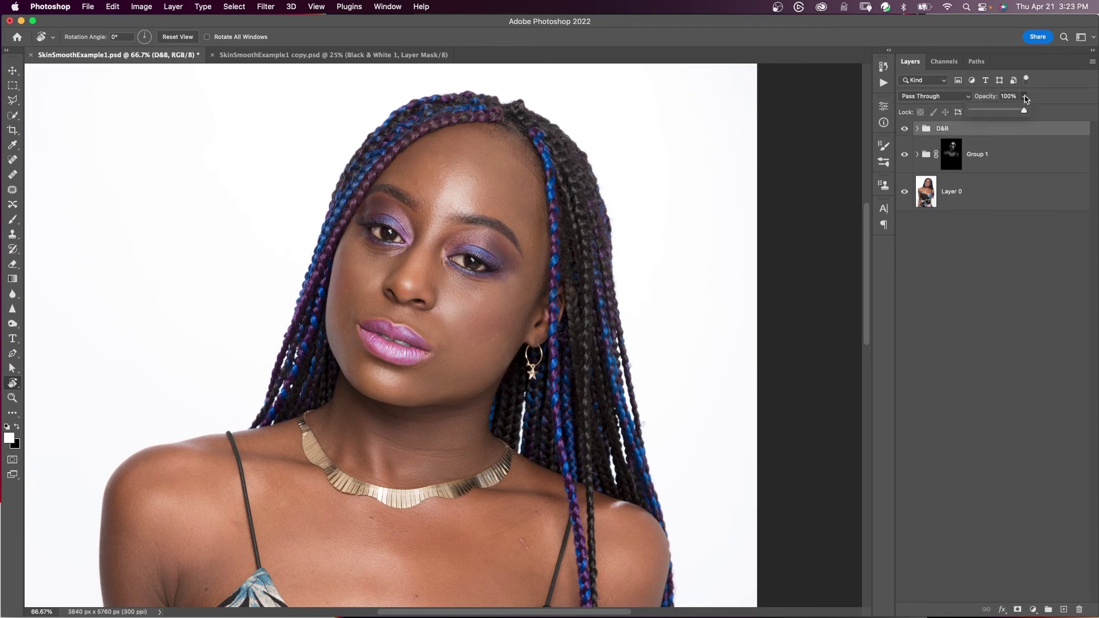
{"action": "left_click_drag", "start_coordinate": [1024, 112], "coordinate": [1021, 113]}
{"action": "left_click", "coordinate": [1030, 134]}
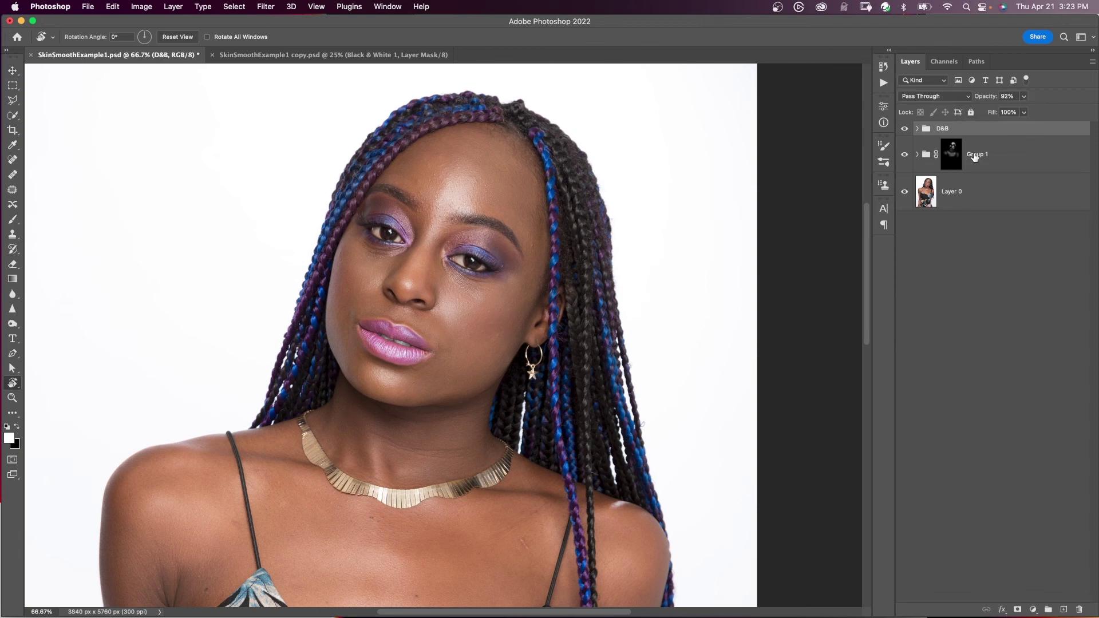
Expand Group 1 and reopen the Details layer's High Pass smart filter to review its radius, accepting the dialog
{"action": "left_click", "coordinate": [917, 154]}
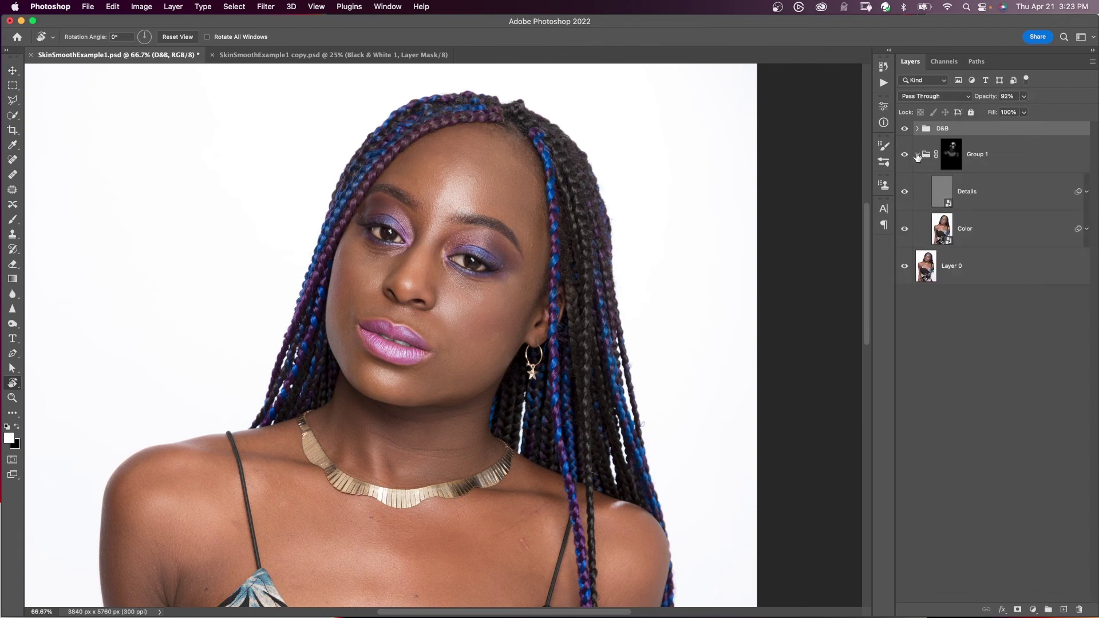
{"action": "left_click", "coordinate": [1007, 193]}
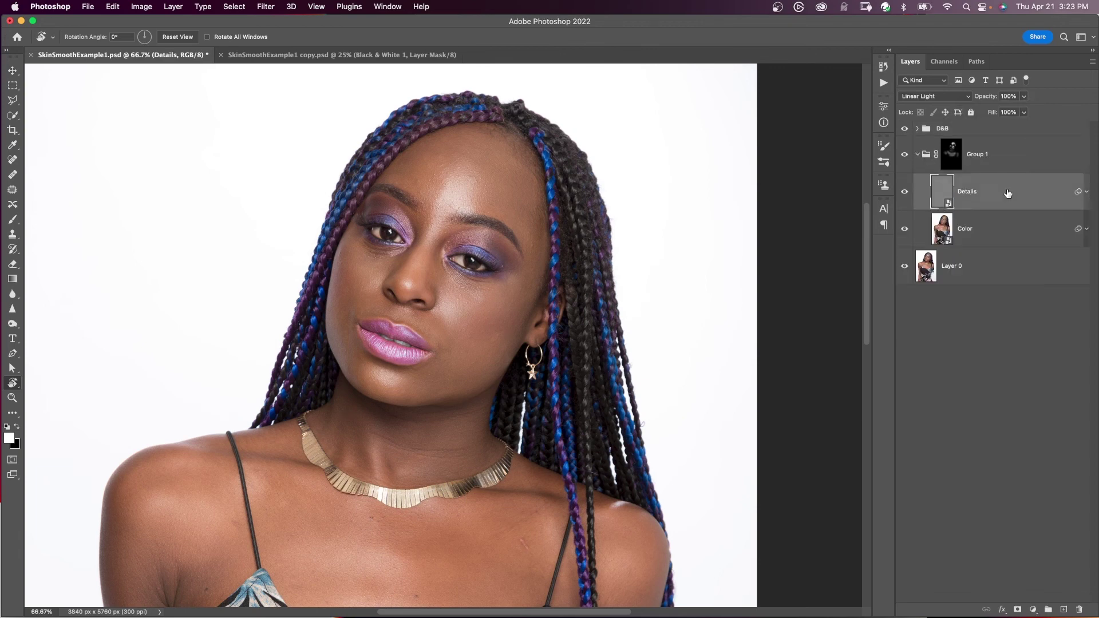
{"action": "left_click", "coordinate": [1087, 193]}
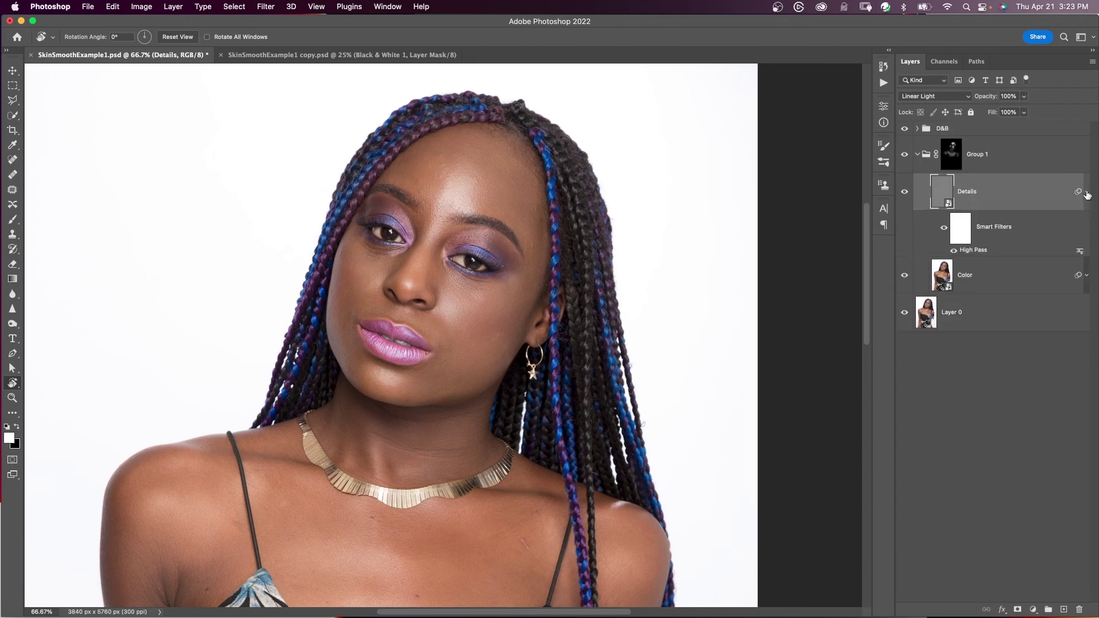
{"action": "double_click", "coordinate": [973, 250]}
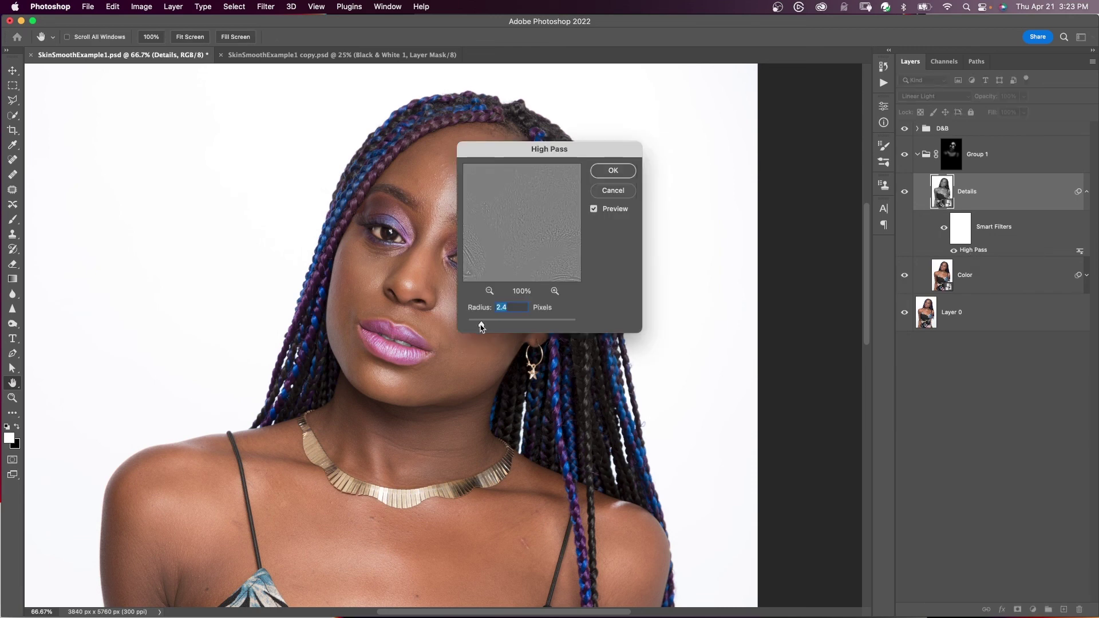
{"action": "key", "text": "Return"}
{"action": "key", "text": "r"}
Reopen the Color layer's Median smart filter to review its radius, accepting the dialog
{"action": "left_click", "coordinate": [1024, 271]}
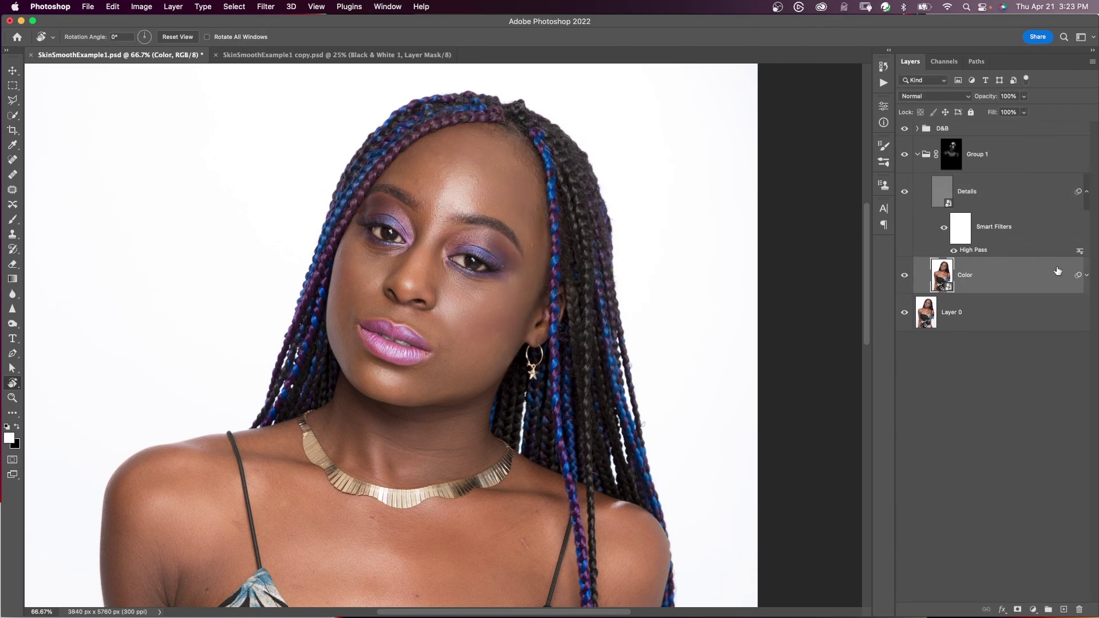
{"action": "left_click", "coordinate": [1087, 276]}
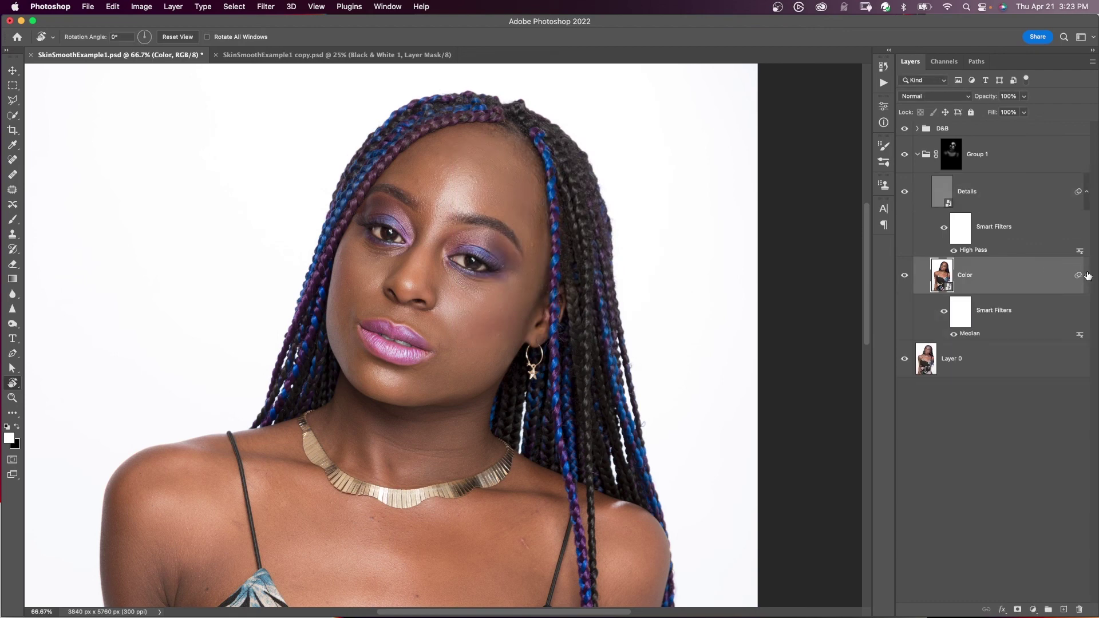
{"action": "double_click", "coordinate": [969, 334]}
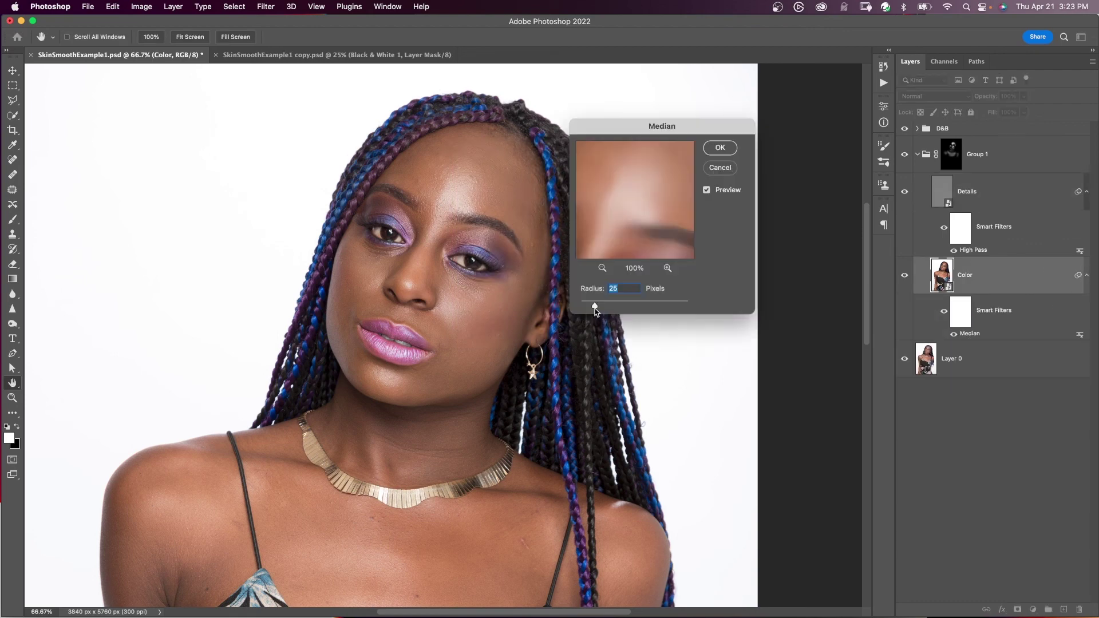
{"action": "left_click", "coordinate": [715, 149]}
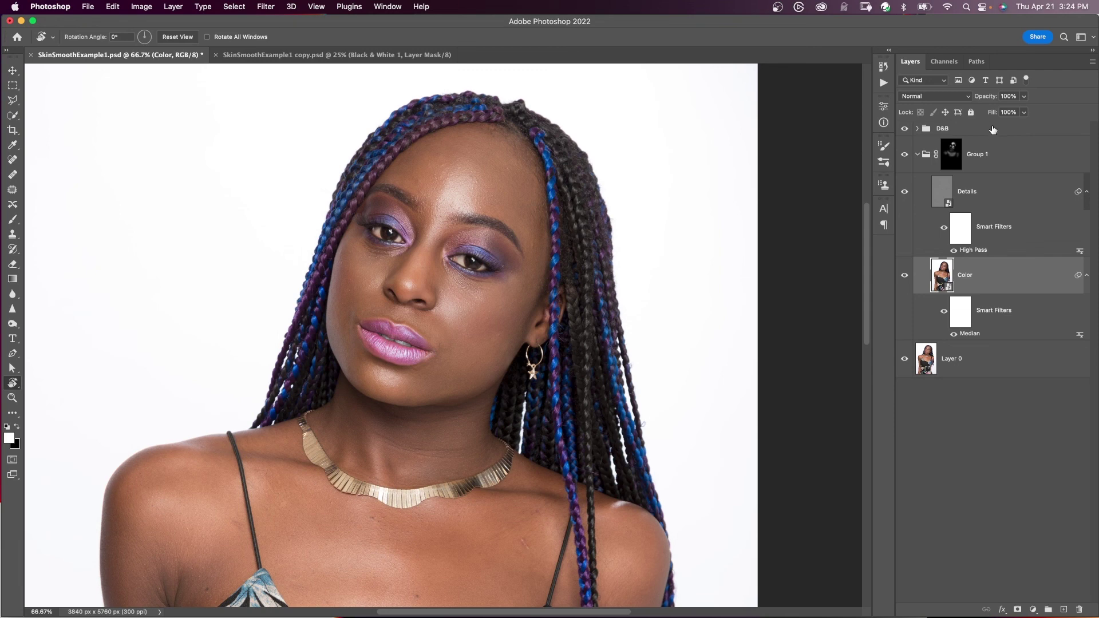
Compare the original Layer 0 alone with the full retouch on the face and shoulders
{"action": "left_click_drag", "start_coordinate": [865, 249], "coordinate": [865, 259]}
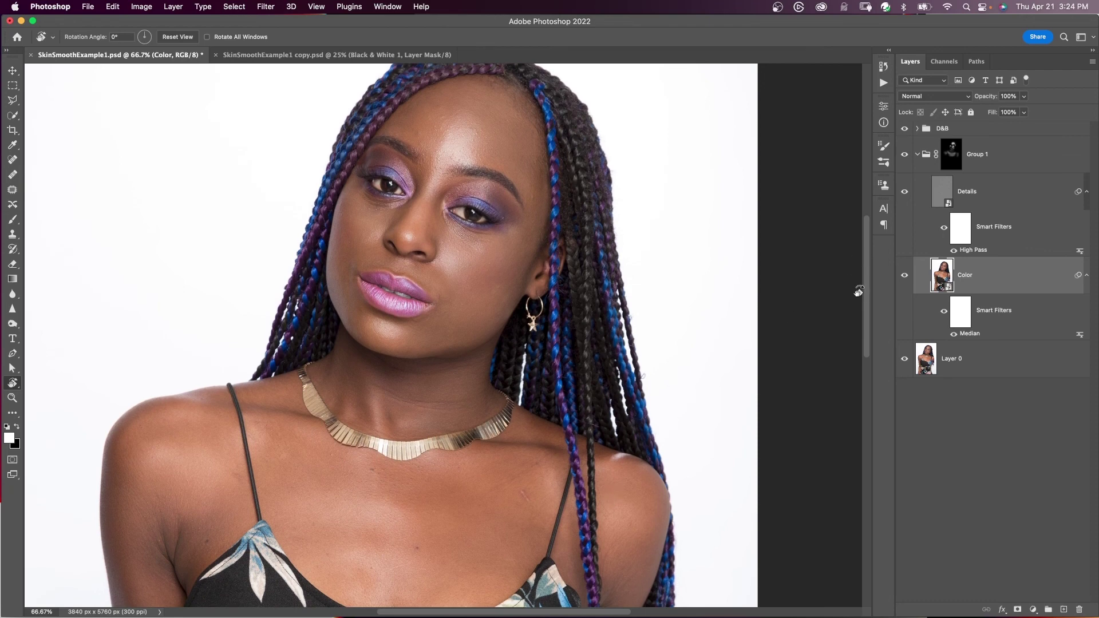
{"action": "left_click", "coordinate": [904, 267], "text": "alt"}
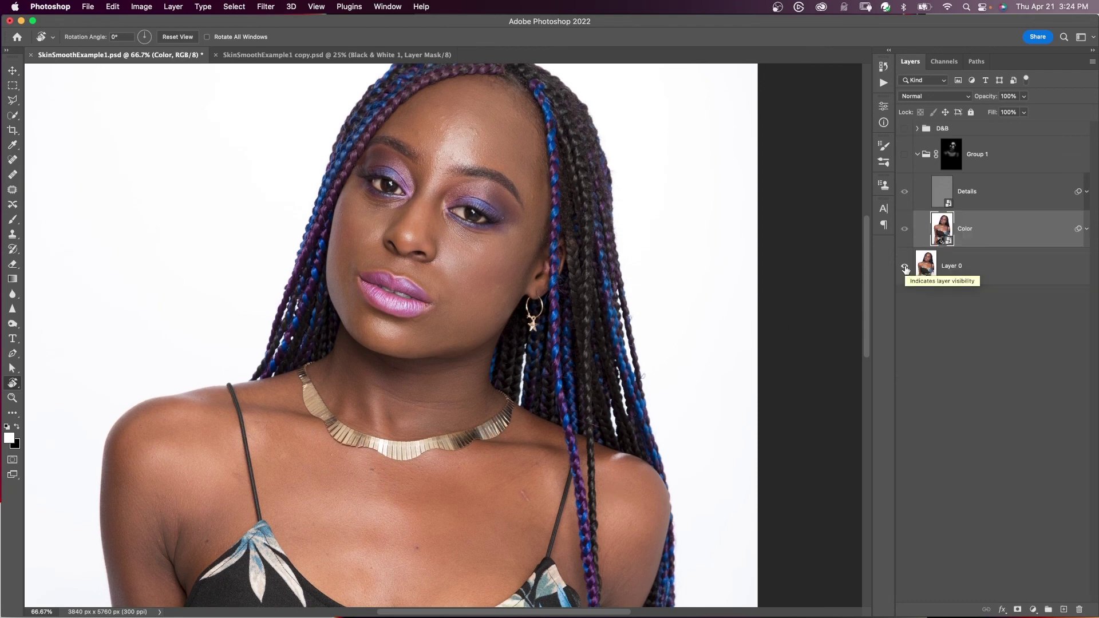
{"action": "left_click", "coordinate": [905, 268], "text": "alt"}
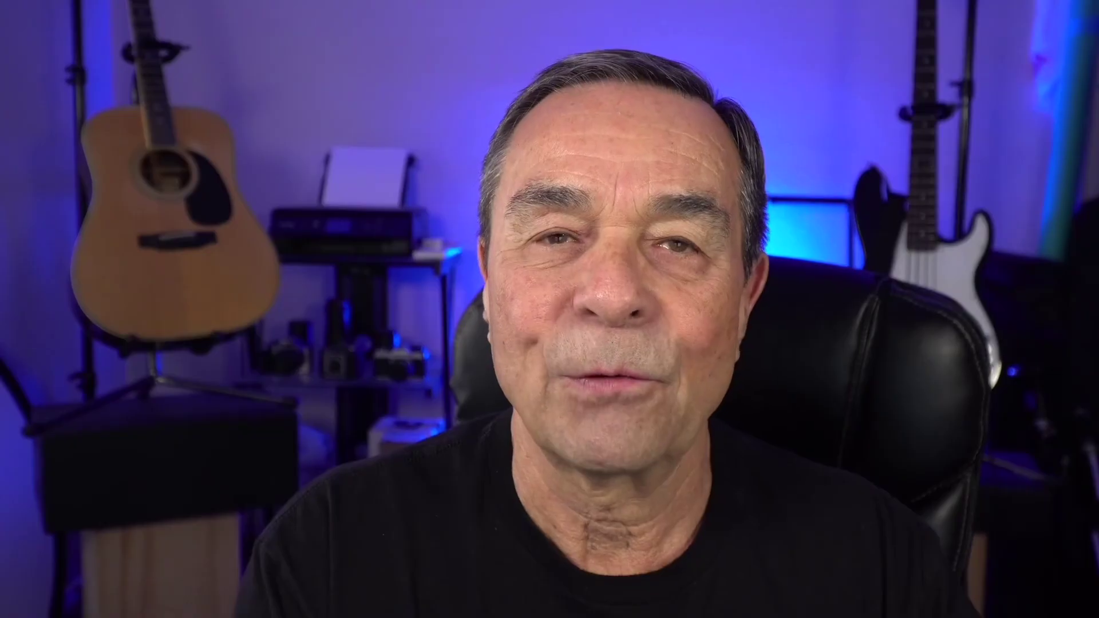